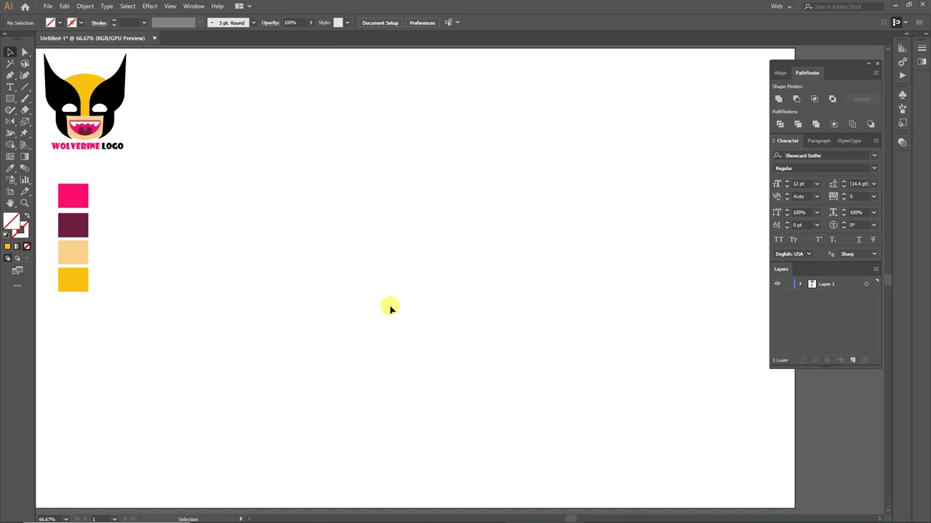
Set the fill to black, show the rulers, and place a vertical guide at the artboard centre
double_click(15, 224)
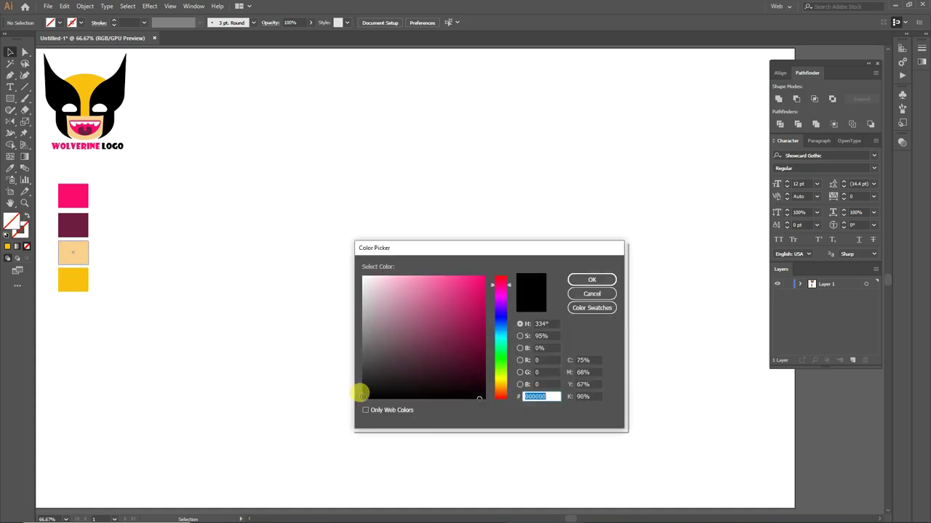
click(572, 280)
click(173, 7)
mouse_move(186, 265)
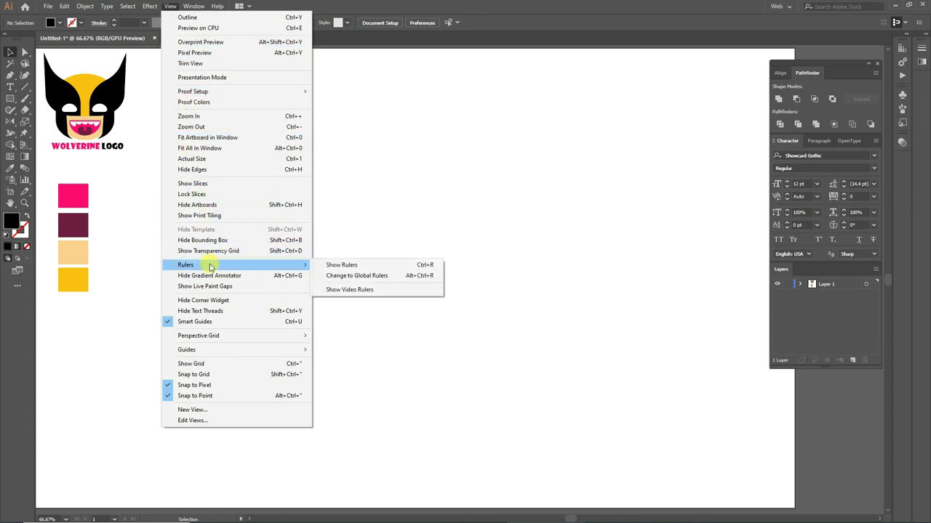
click(339, 265)
drag(36, 257, 403, 273)
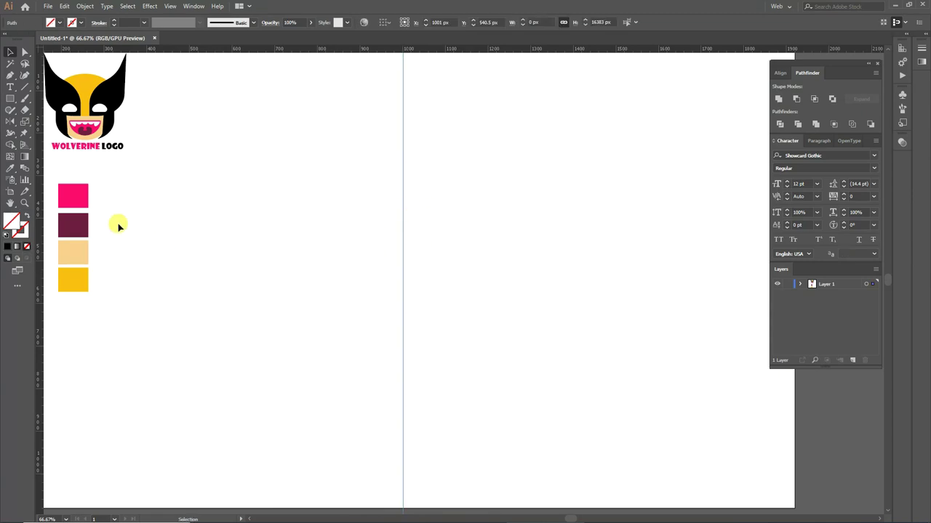
click(12, 76)
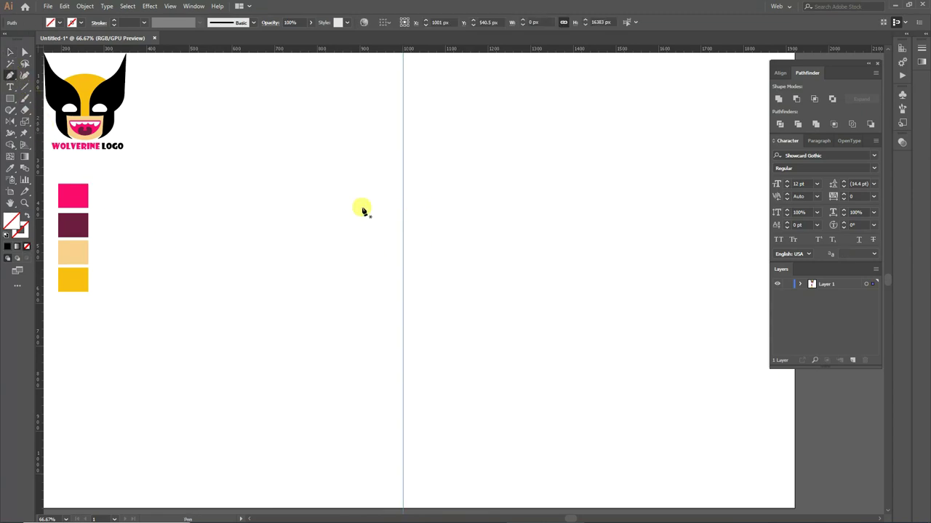
Pen-draw a closed five-point ear shape just left of the centre guide
click(397, 260)
click(397, 222)
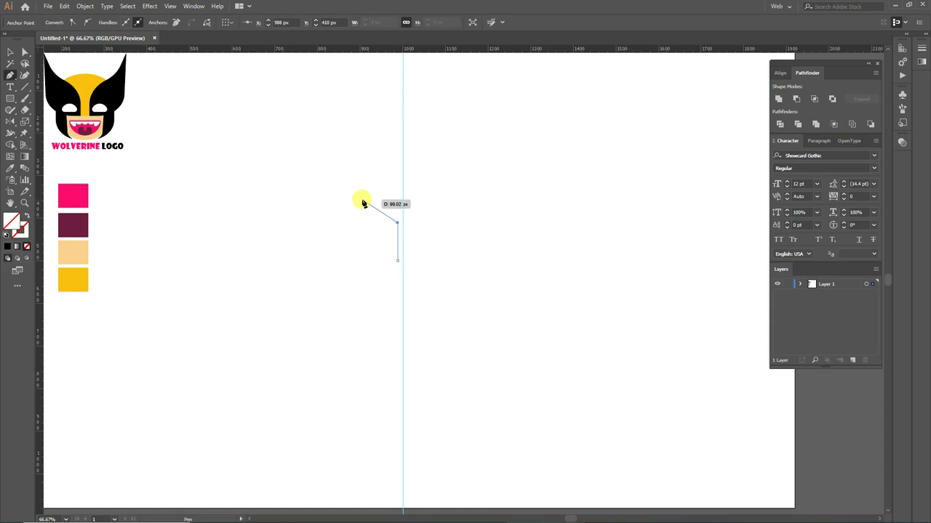
click(361, 198)
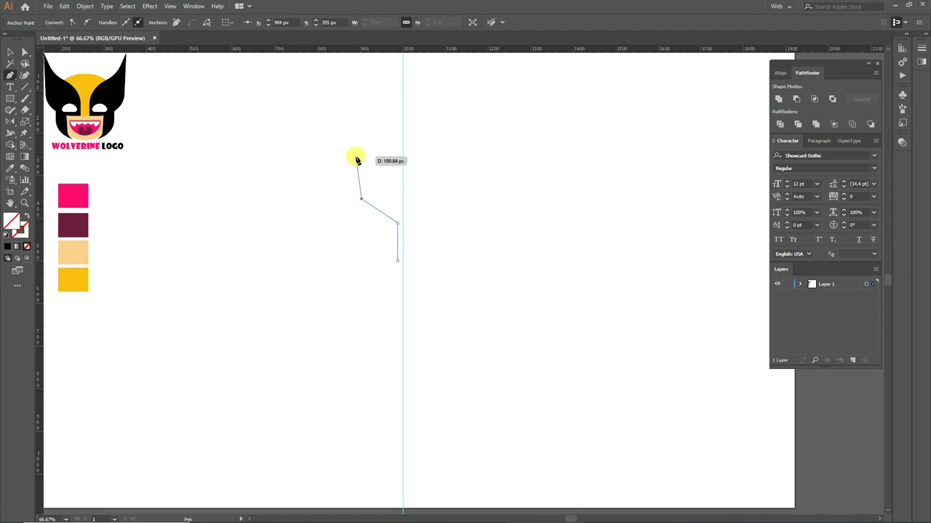
click(351, 157)
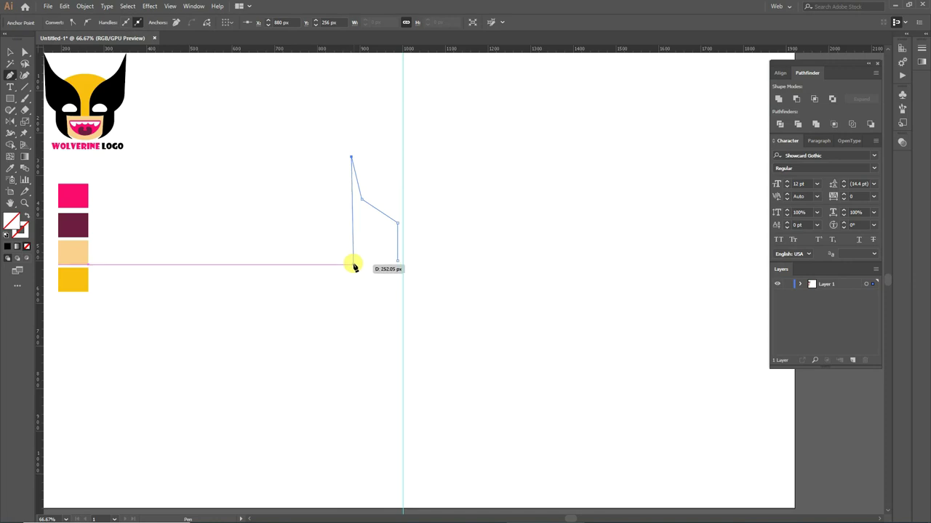
click(355, 260)
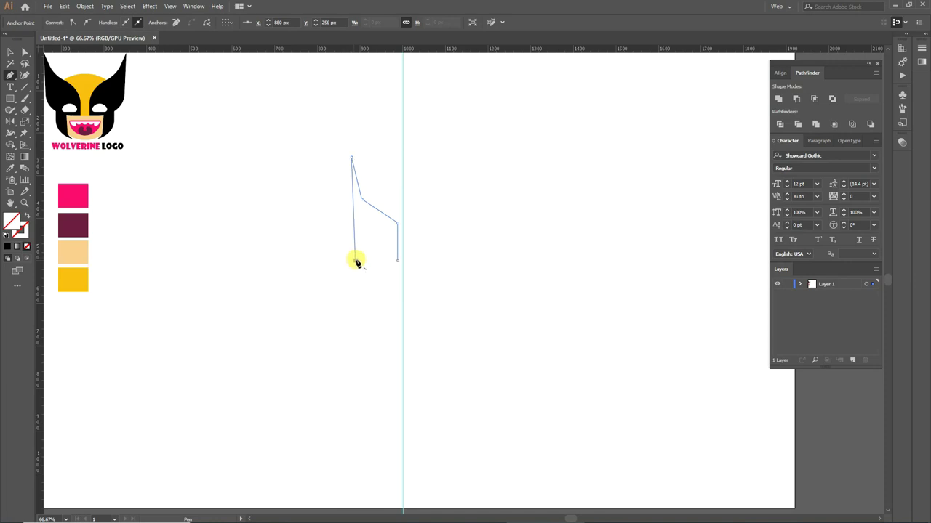
click(398, 260)
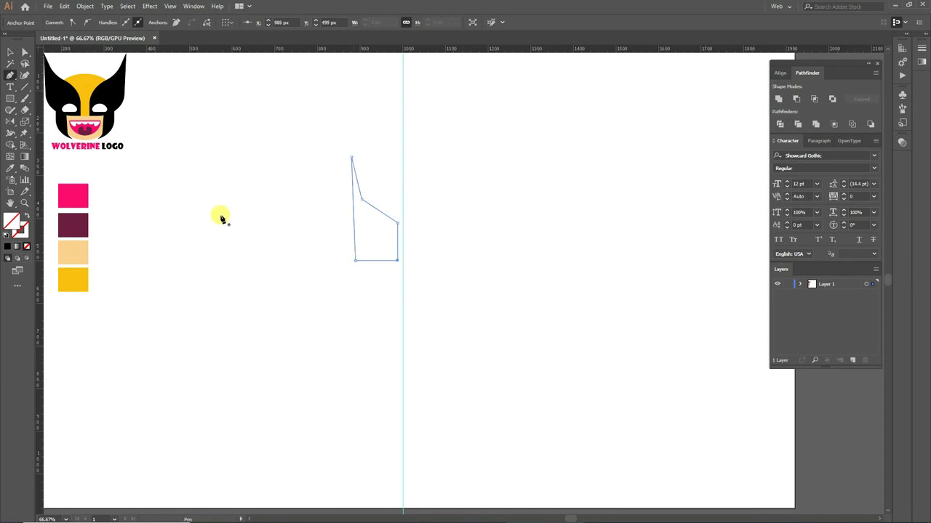
Fill the new ear shape with solid black
double_click(24, 227)
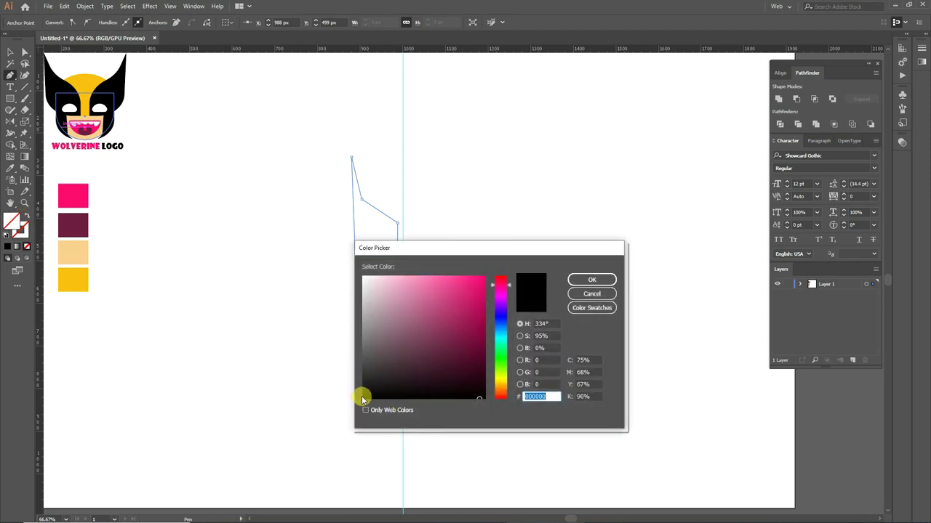
click(591, 279)
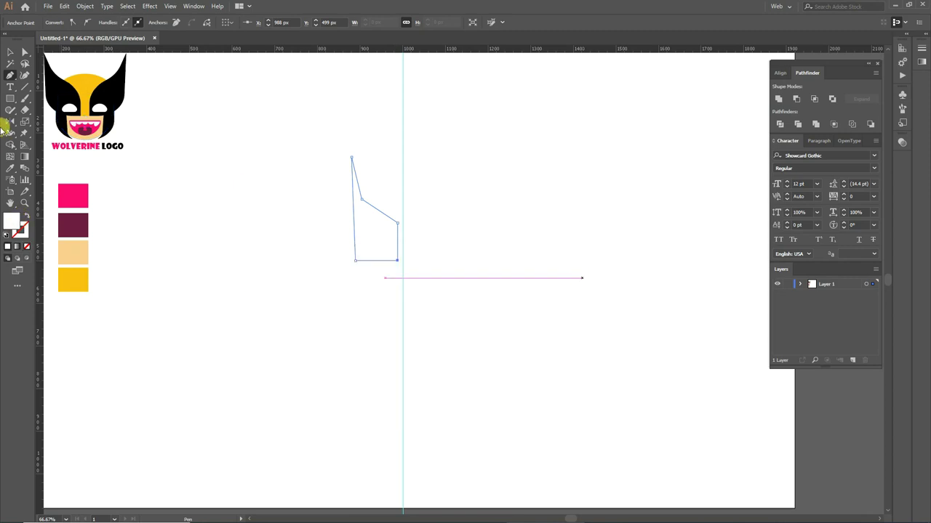
double_click(11, 220)
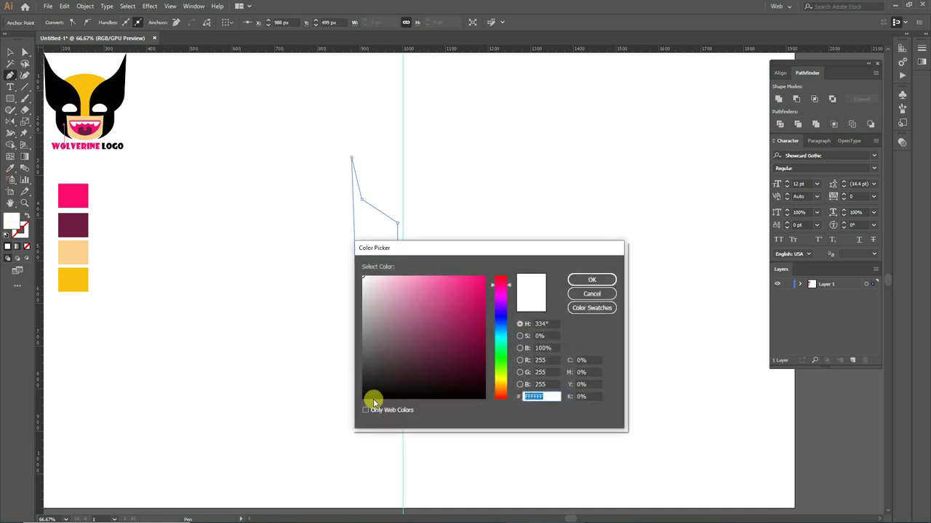
click(372, 394)
click(572, 281)
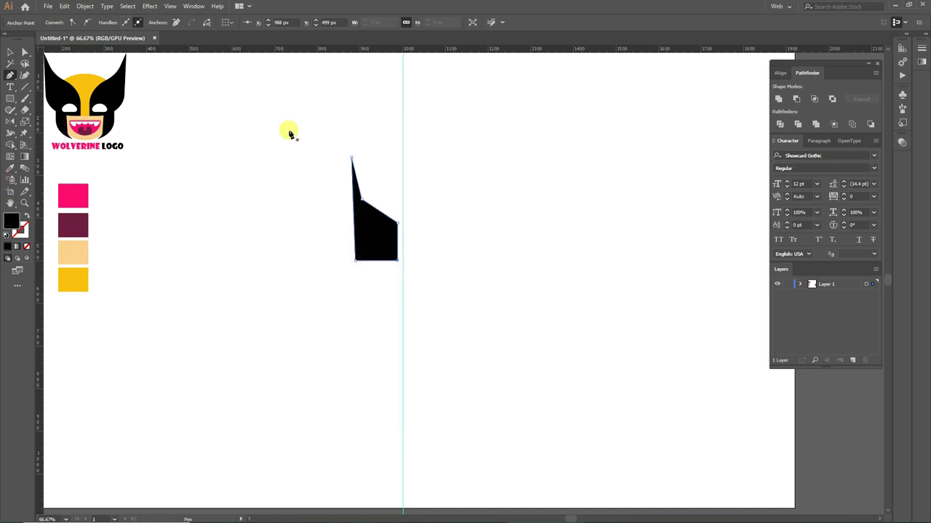
click(25, 52)
click(316, 228)
Round the ear's corners, turning the bottom-left corner into a large curve
drag(295, 173, 396, 281)
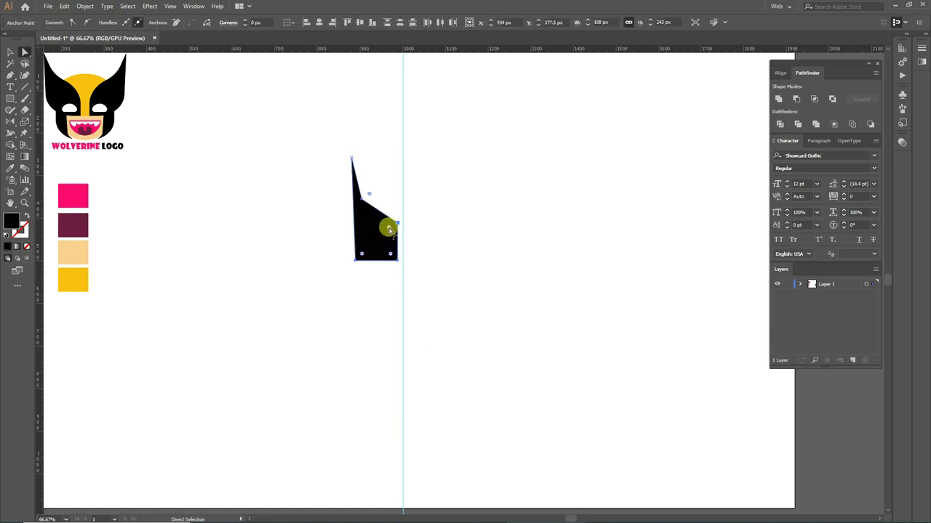
drag(388, 230, 353, 248)
drag(361, 256, 380, 218)
click(332, 268)
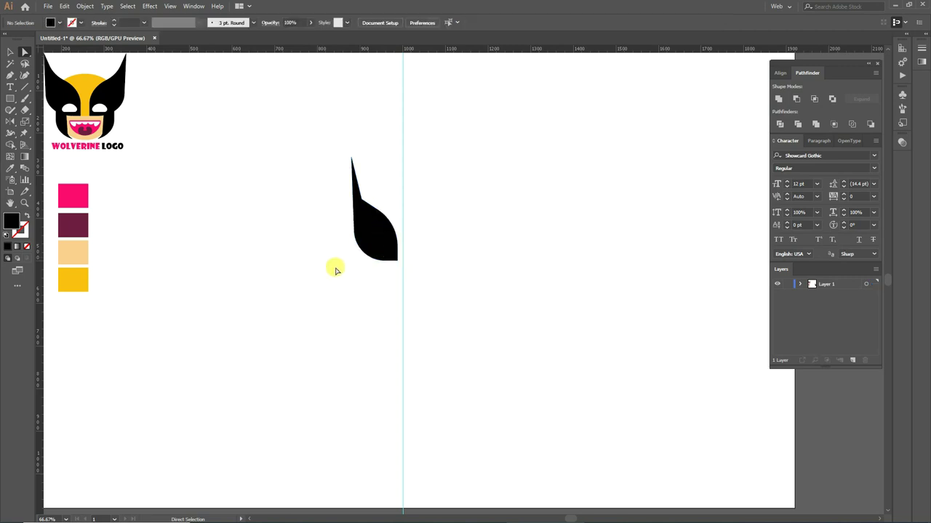
click(367, 243)
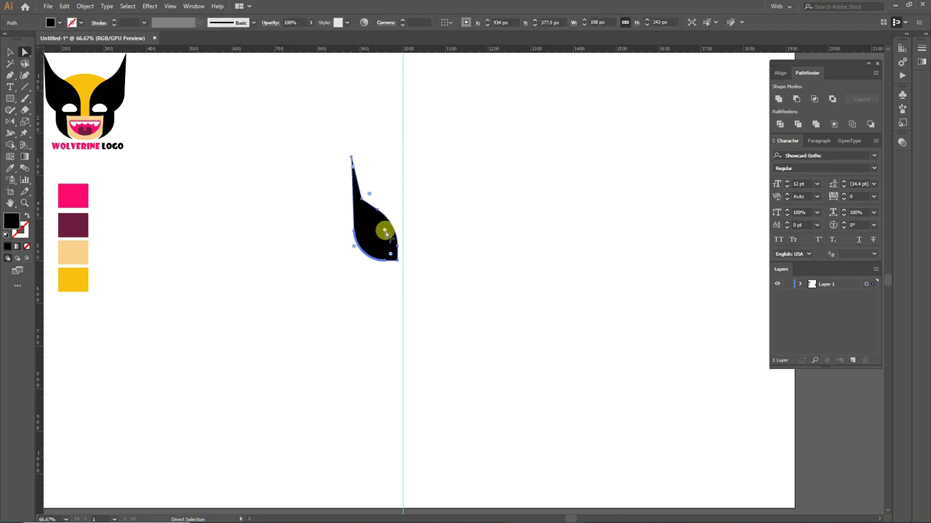
click(344, 304)
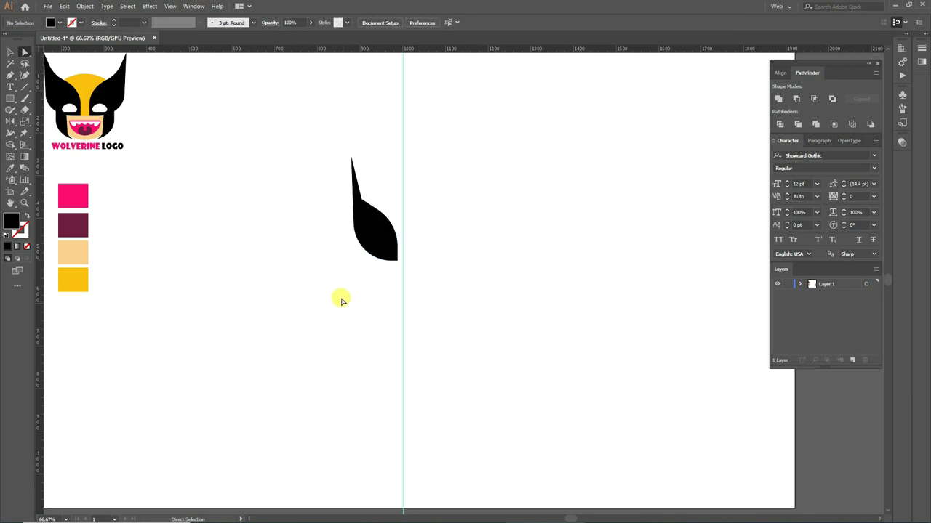
Round off the ear's inner bend with its live-corner widget
click(361, 198)
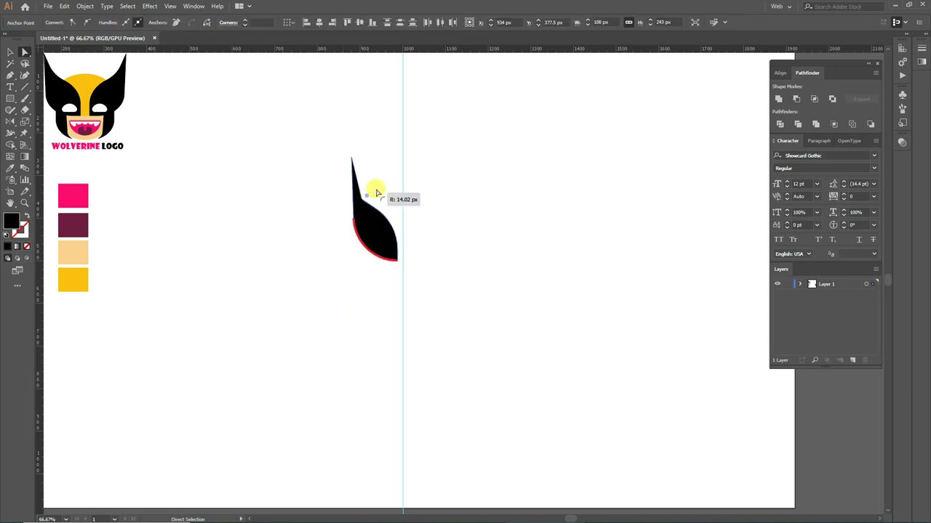
drag(369, 197, 387, 182)
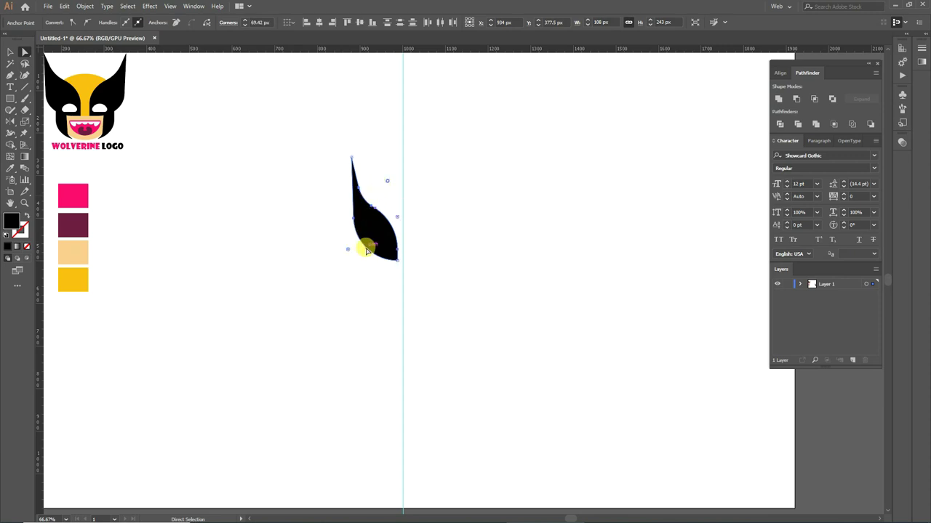
click(368, 250)
drag(398, 220, 390, 227)
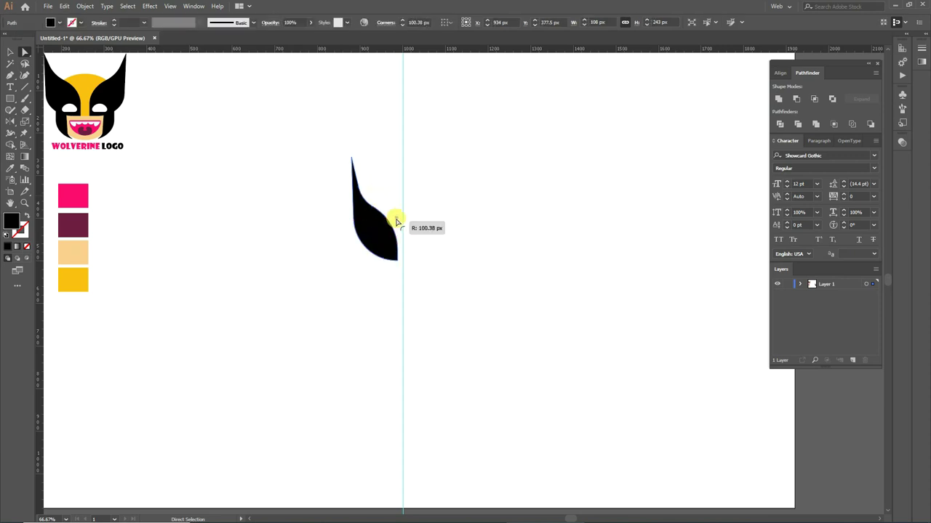
click(283, 265)
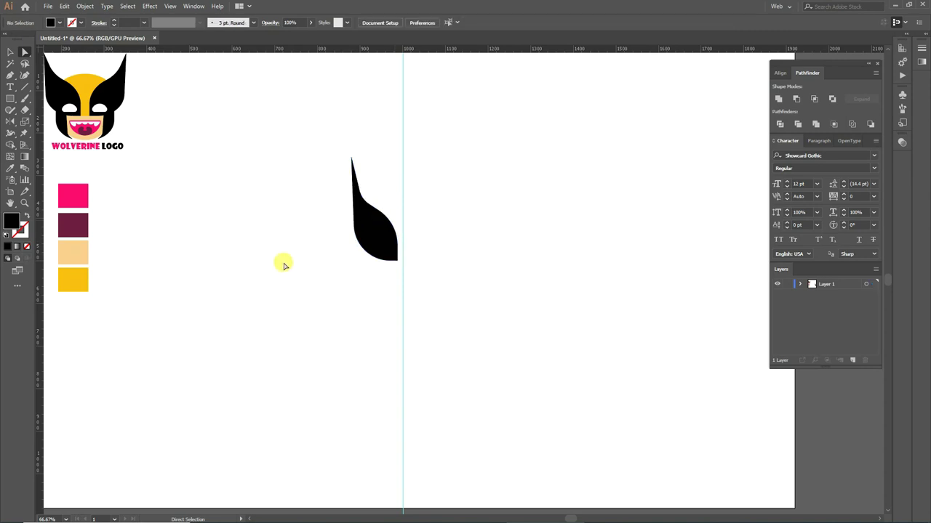
Tilt the curved ear slightly outward and nudge it into place
click(361, 216)
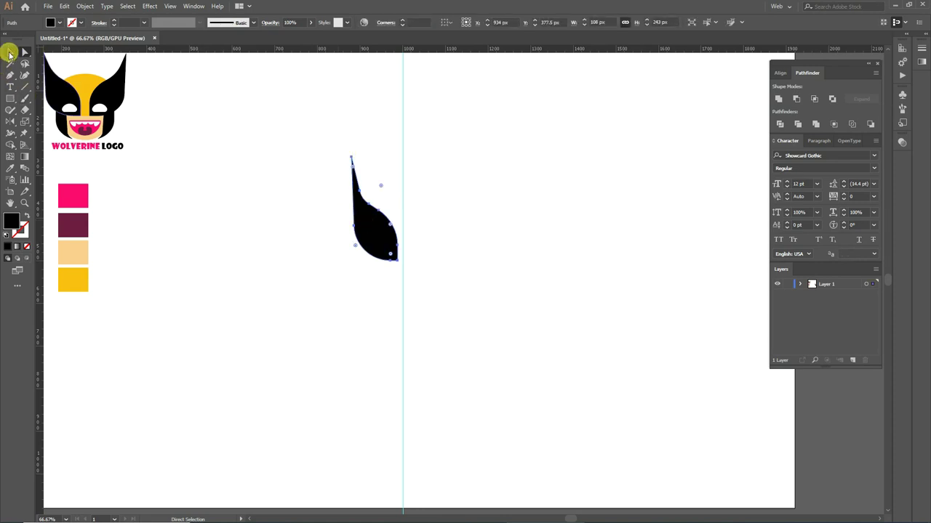
click(10, 52)
drag(347, 155, 341, 157)
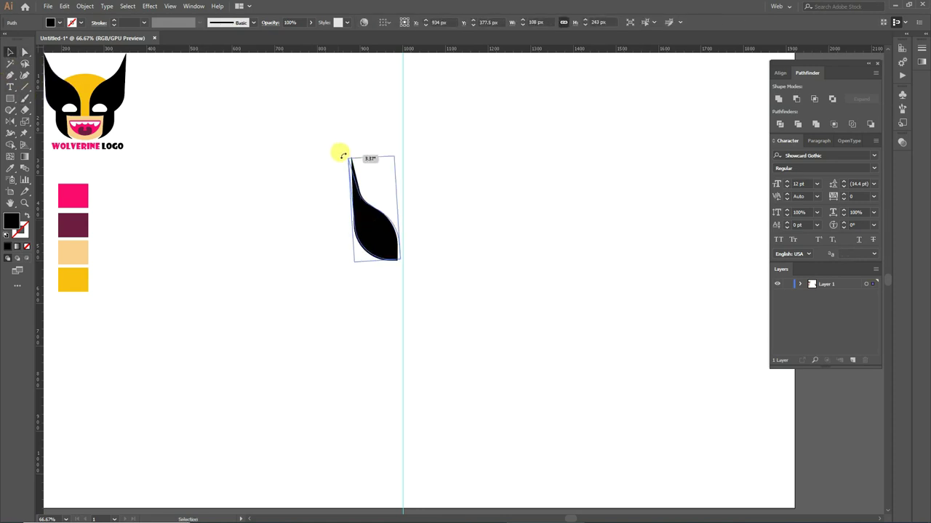
drag(341, 157, 339, 149)
click(284, 176)
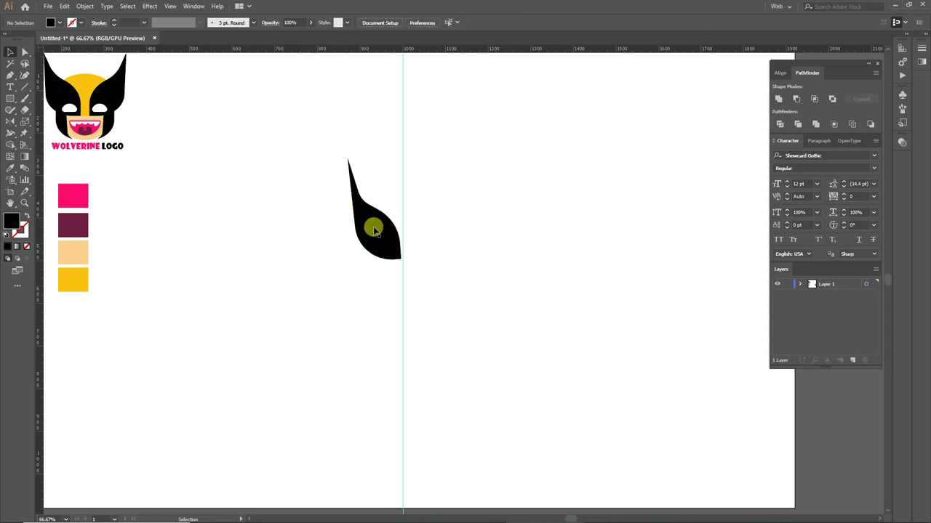
drag(374, 230, 378, 231)
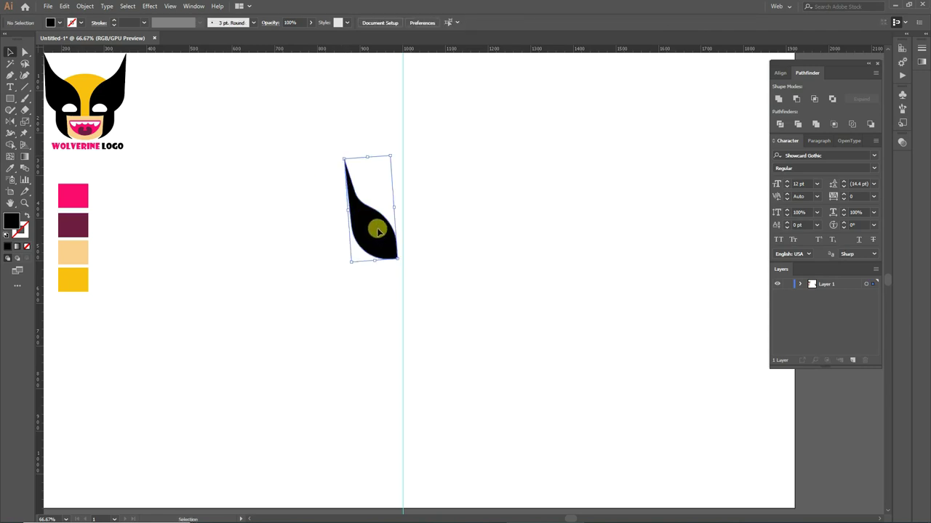
right_click(378, 231)
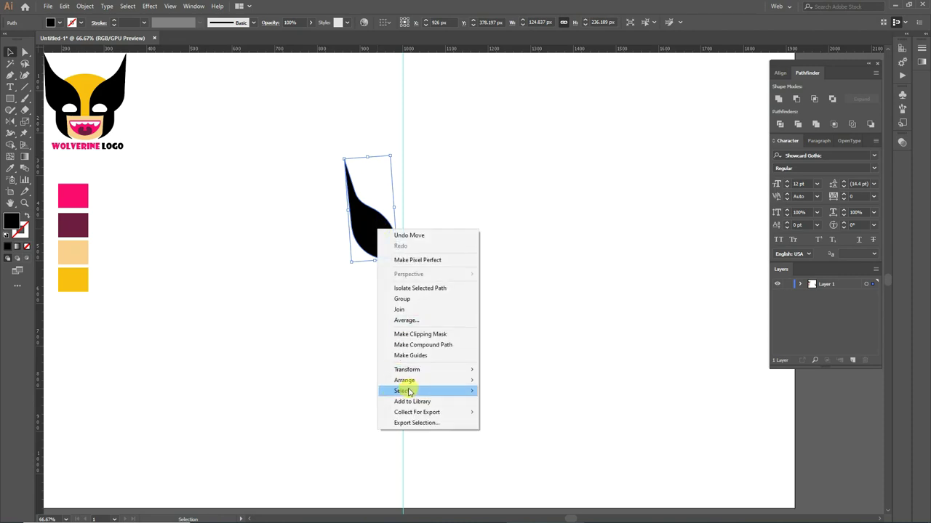
mouse_move(407, 370)
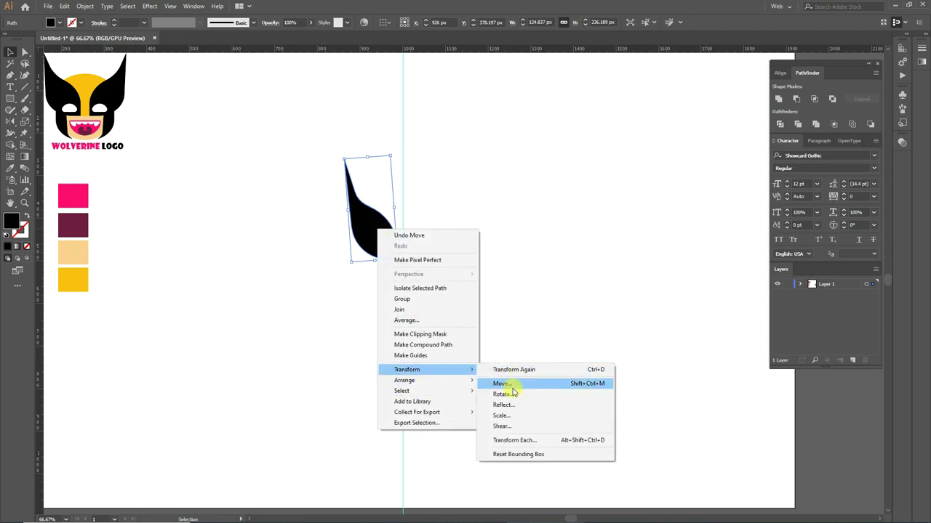
Reflect a vertical copy of the ear and move it right of the centre guide
click(503, 405)
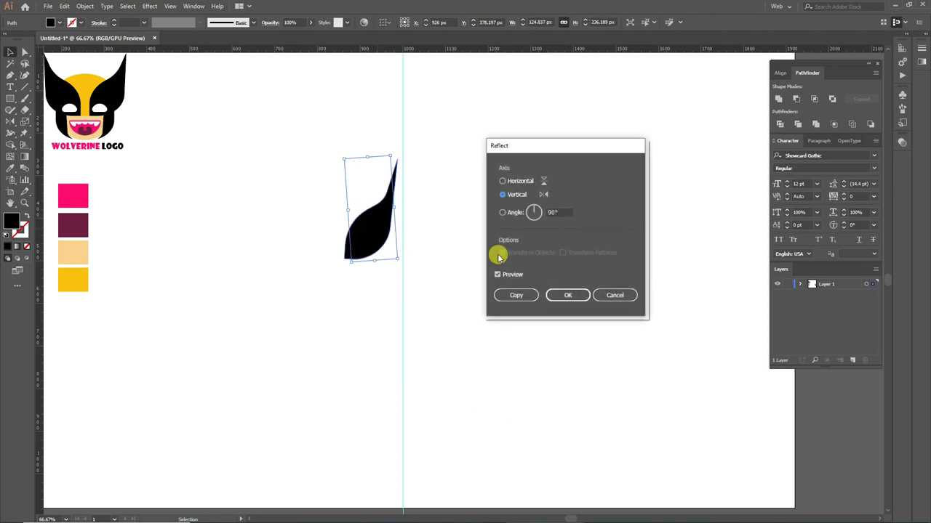
click(514, 297)
drag(373, 238, 443, 237)
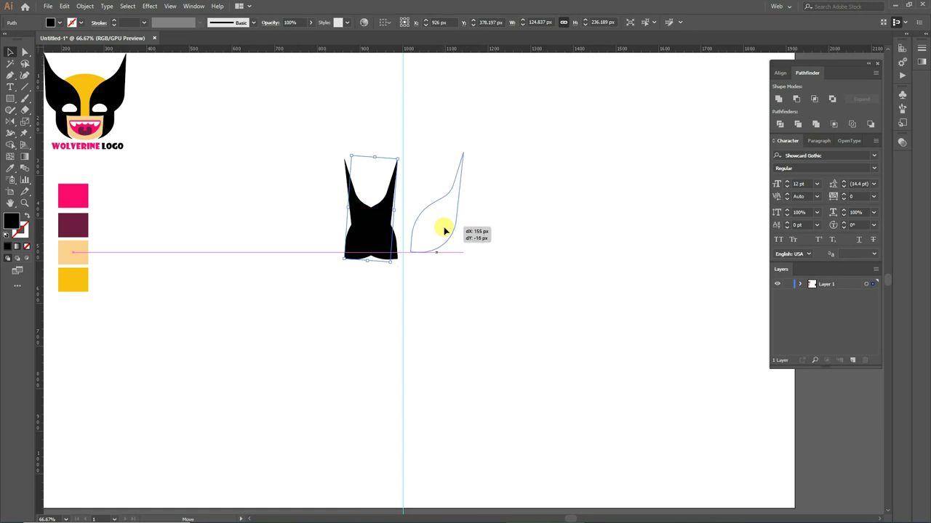
drag(443, 236, 445, 237)
click(497, 266)
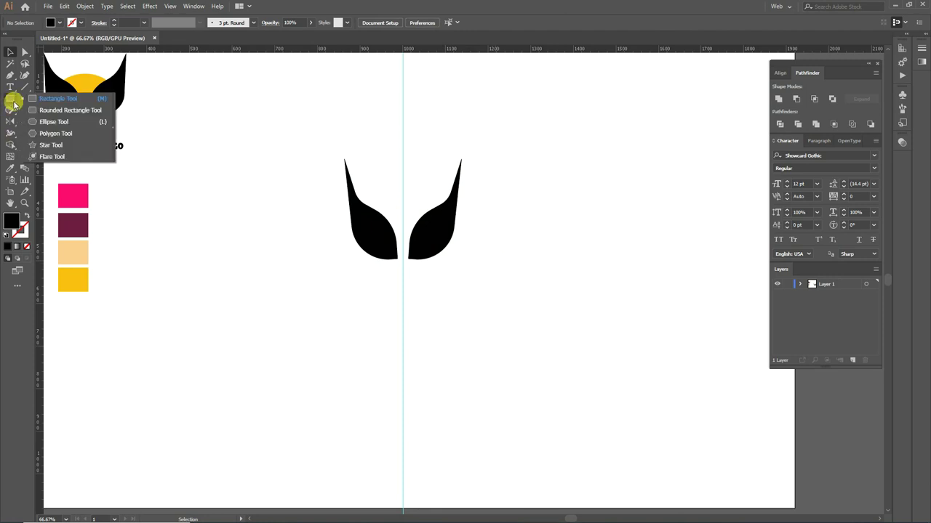
Draw a 148 px circle between the ears and eyedrop the yellow swatch onto it
drag(9, 102, 45, 120)
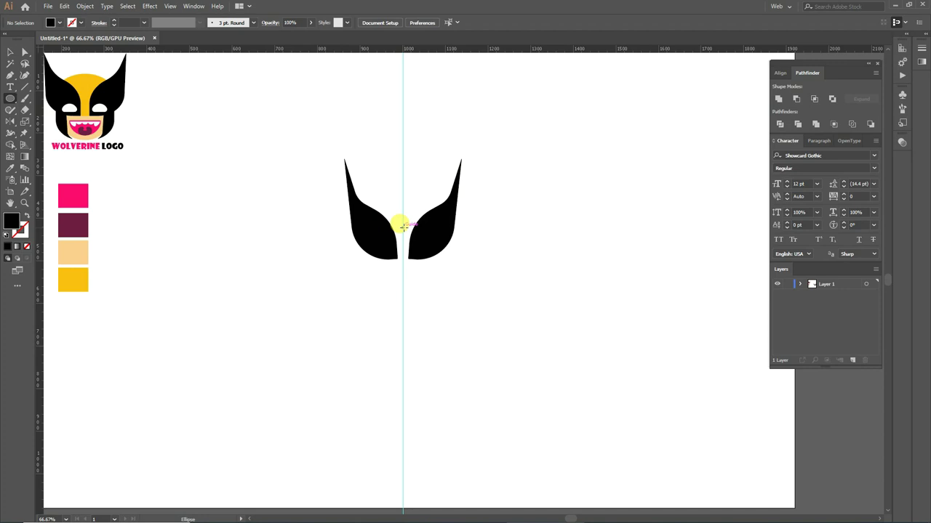
drag(403, 227, 423, 255)
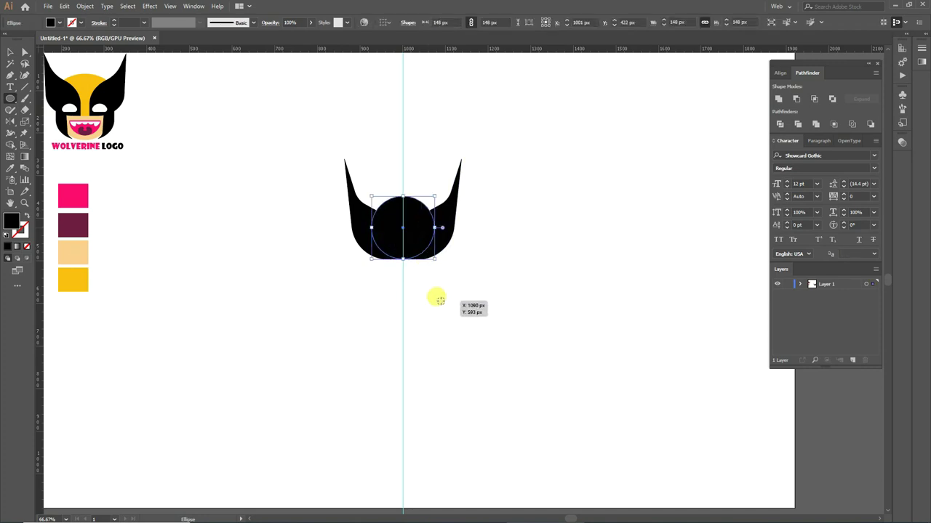
double_click(11, 222)
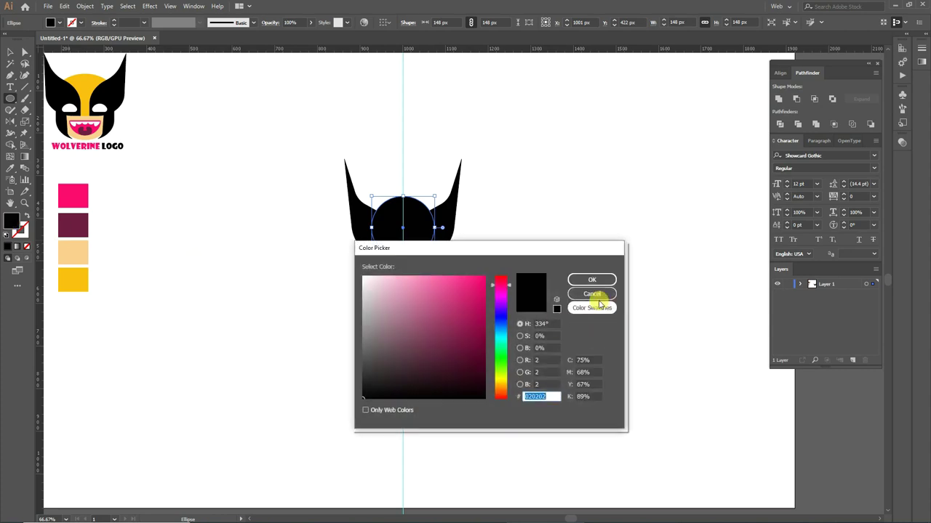
click(598, 282)
click(10, 167)
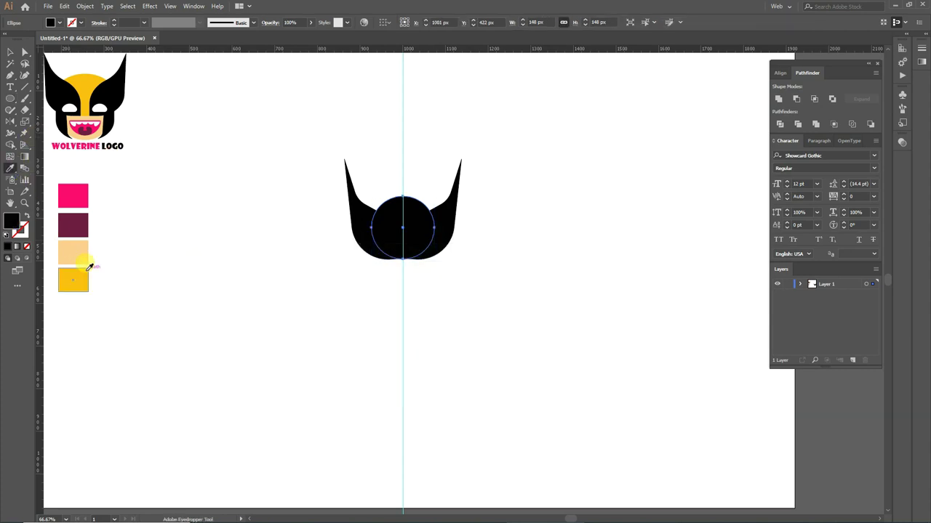
click(73, 275)
click(10, 52)
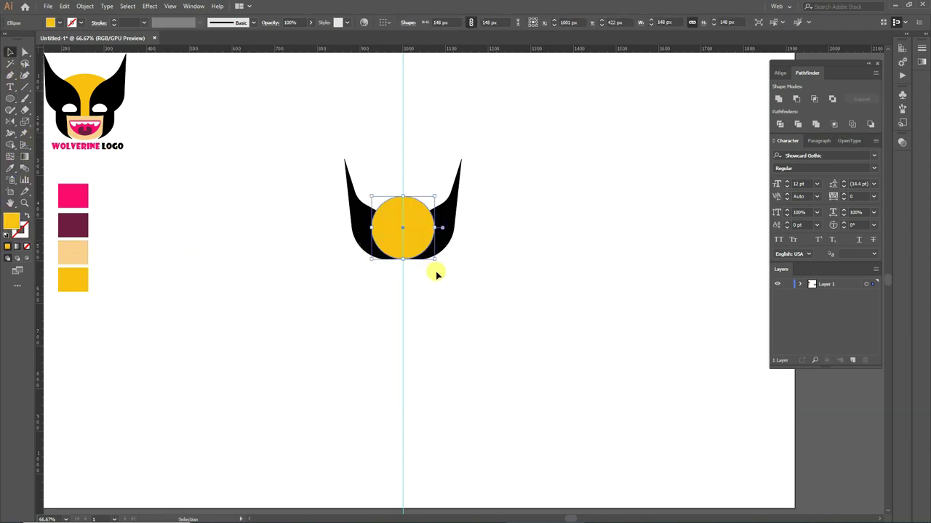
Send the yellow circle behind the black mask and zoom back out
right_click(419, 246)
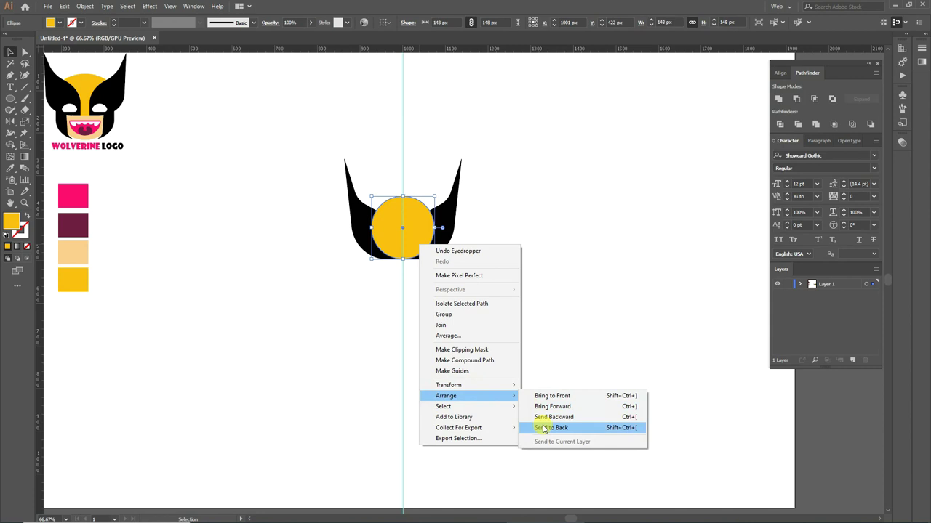
mouse_move(466, 396)
click(542, 427)
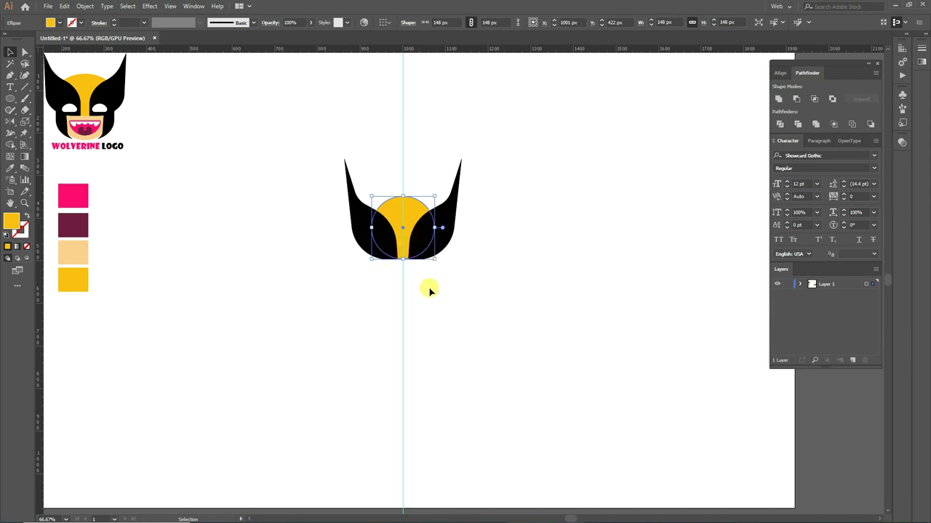
scroll(429, 289, up, 2)
scroll(430, 291, up, 2)
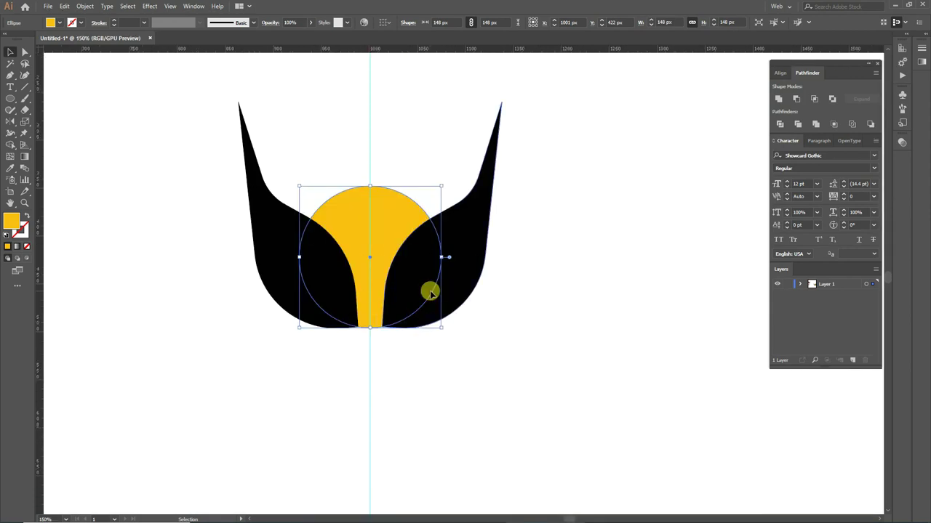
drag(568, 521, 565, 521)
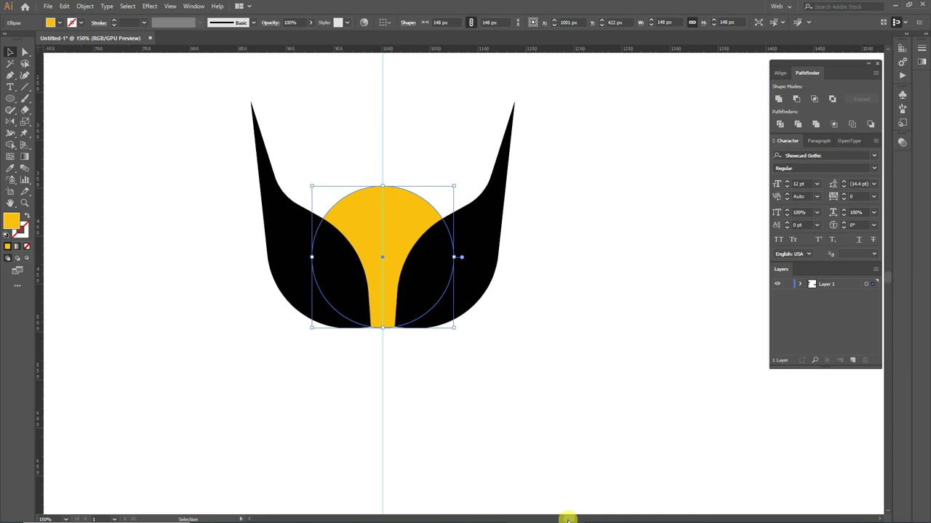
click(514, 399)
key(ctrl+minus)
key(ctrl+minus)
click(10, 168)
Draw a beige square beneath the mask and resize it to 241 px
click(120, 248)
click(9, 99)
drag(399, 282, 533, 409)
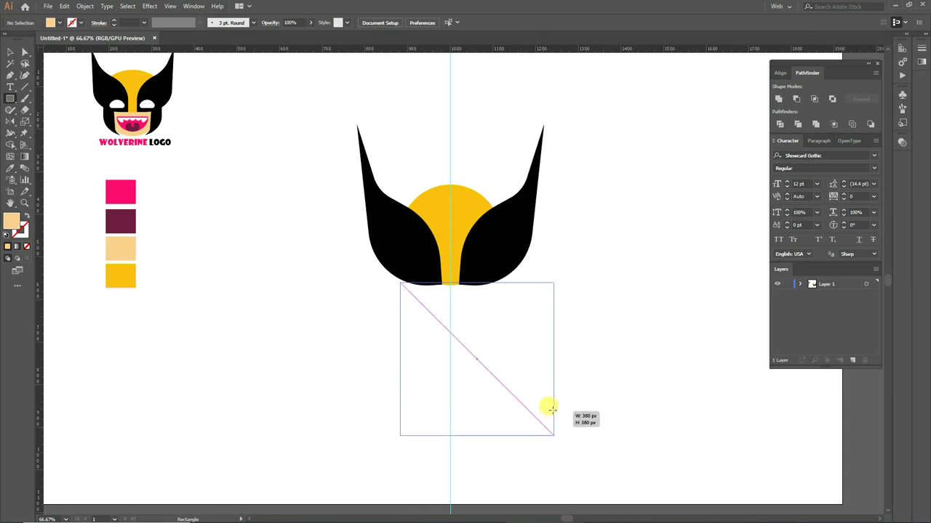
drag(532, 408, 544, 426)
key(v)
drag(543, 331, 520, 282)
drag(372, 376, 390, 359)
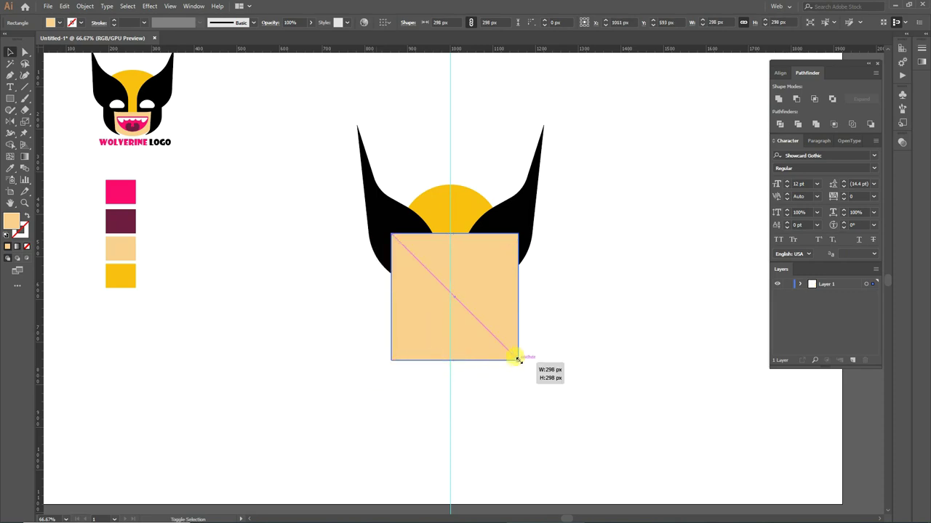
drag(515, 360, 501, 336)
drag(390, 337, 397, 336)
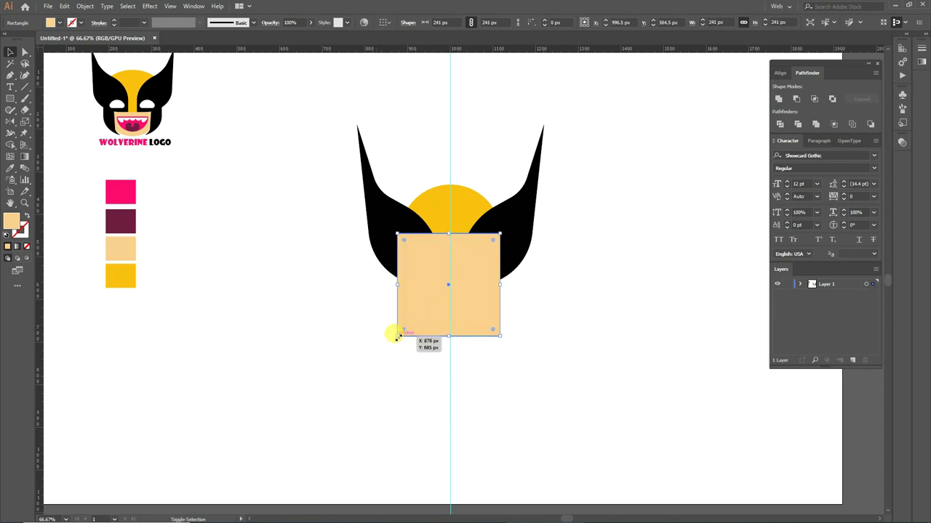
drag(467, 298, 470, 328)
Send the beige square to back, round its bottom corners, and centre it under the ears
right_click(469, 315)
mouse_move(497, 465)
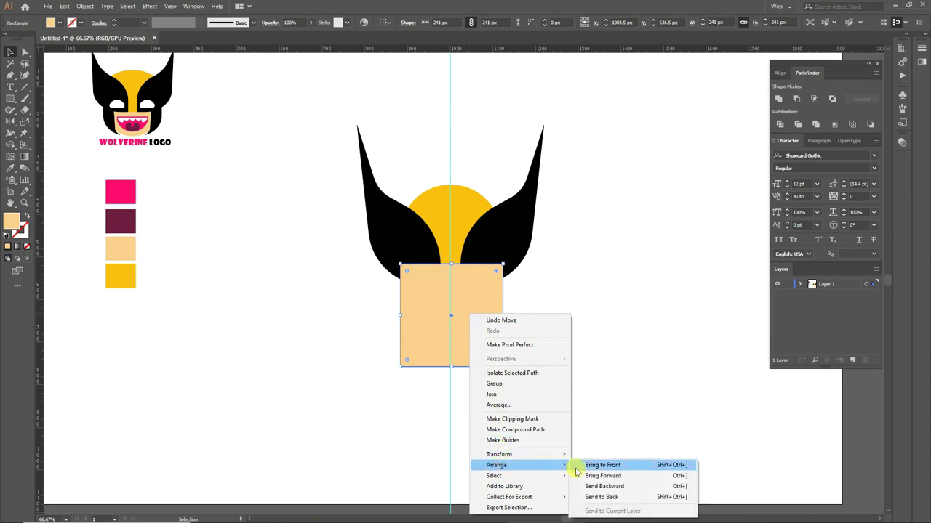
click(589, 497)
drag(482, 332, 480, 322)
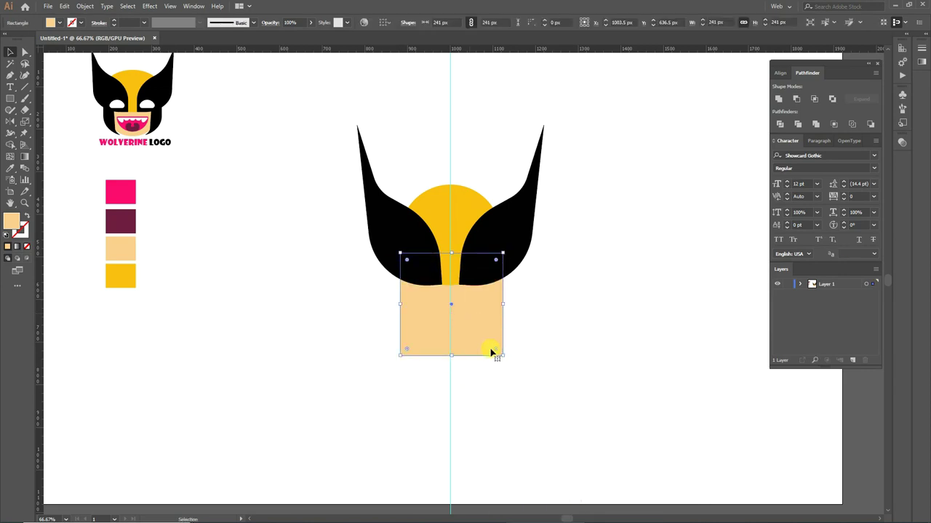
drag(409, 353, 412, 349)
click(24, 52)
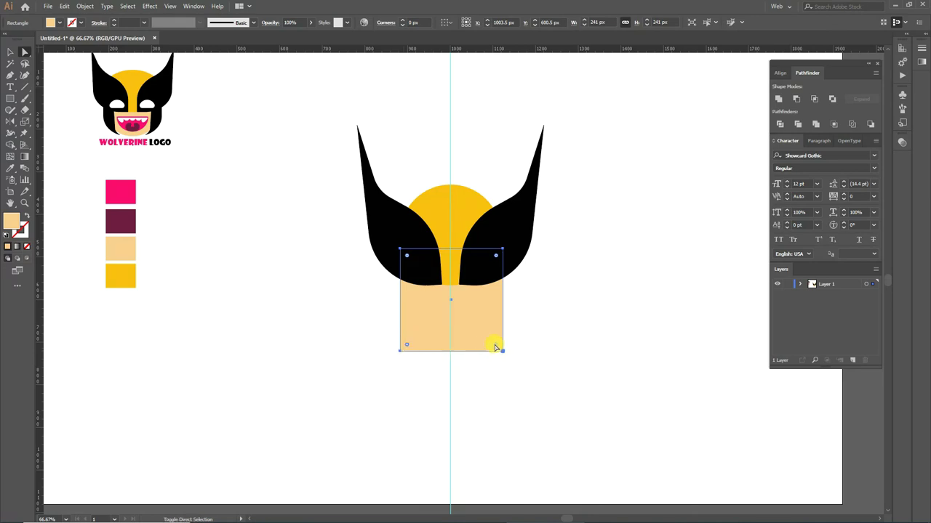
drag(495, 347, 476, 290)
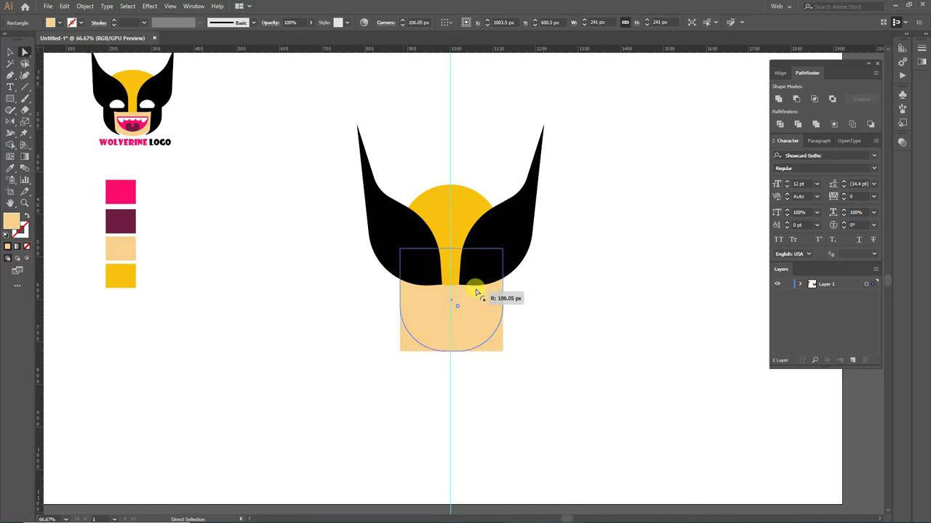
click(474, 402)
drag(467, 354, 471, 326)
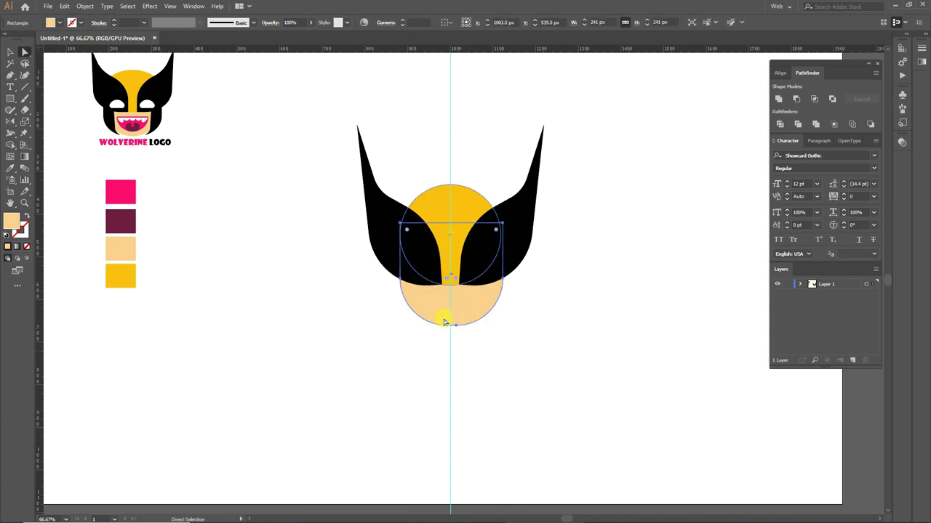
drag(471, 318, 468, 343)
click(490, 384)
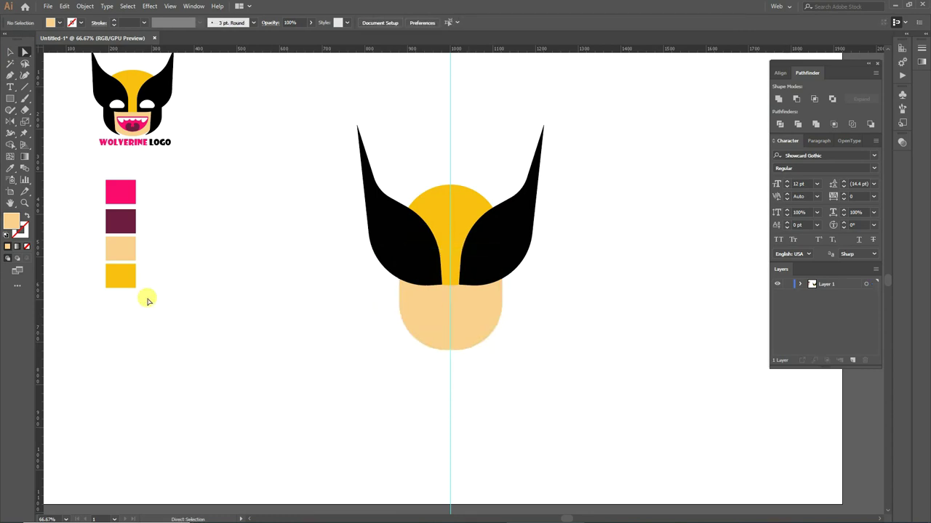
Pen-draw a black side shape over the face's left edge
click(10, 75)
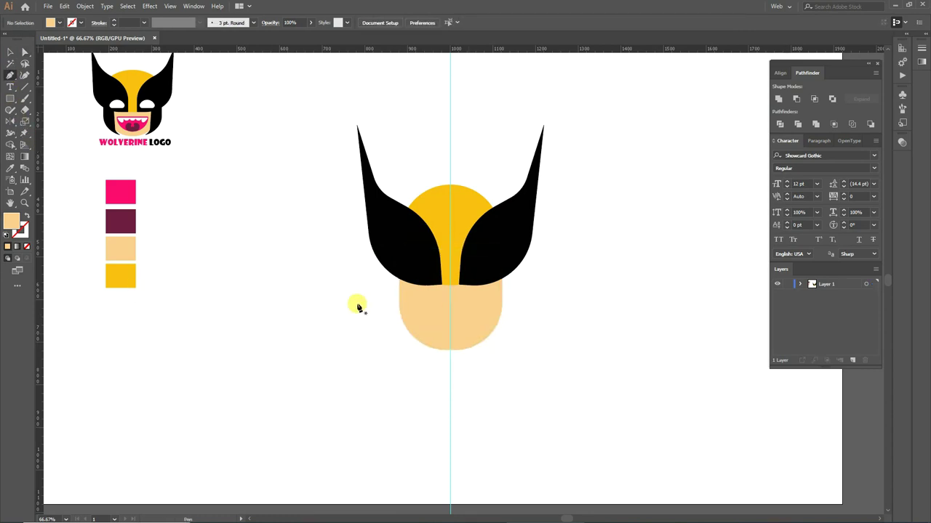
click(416, 285)
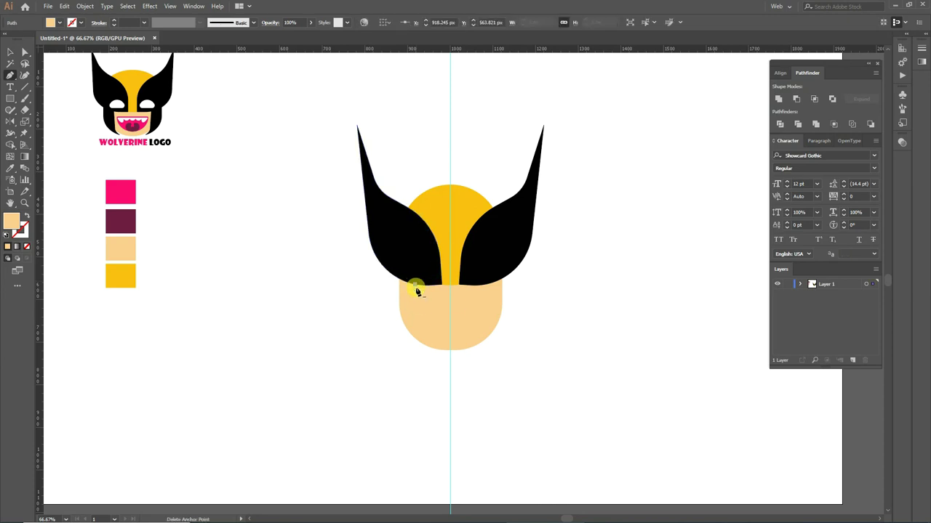
click(417, 331)
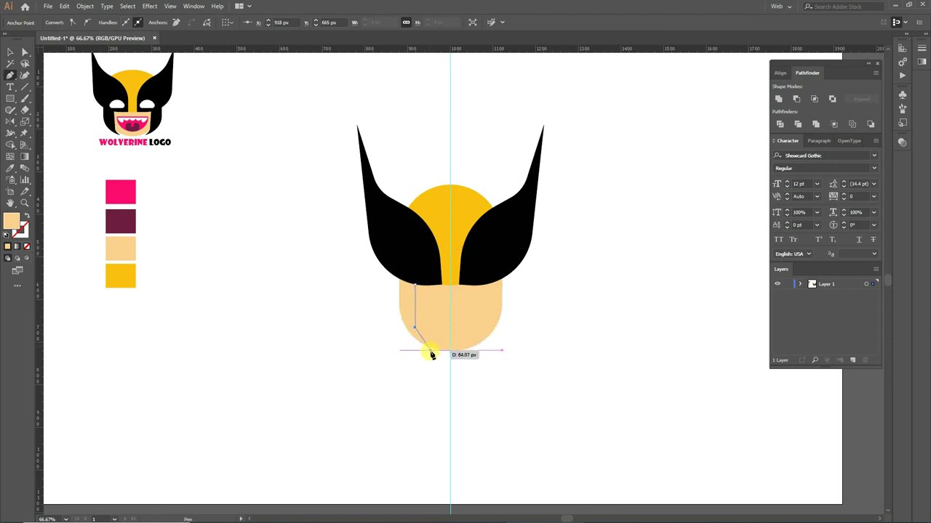
click(438, 354)
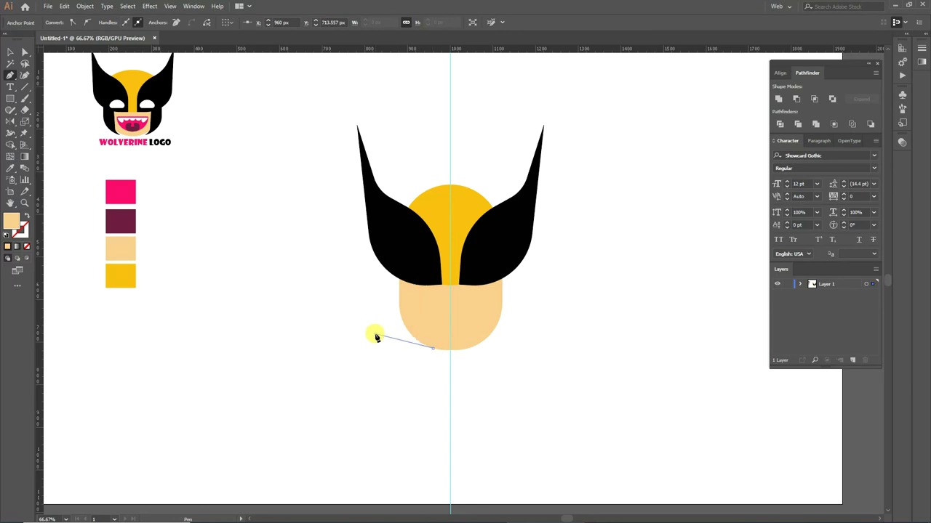
click(376, 334)
click(386, 269)
click(28, 227)
double_click(14, 222)
click(365, 393)
click(592, 279)
Paste a copy of the face in front and Intersect it with the side shape
click(11, 52)
click(498, 323)
click(64, 5)
click(69, 40)
click(65, 6)
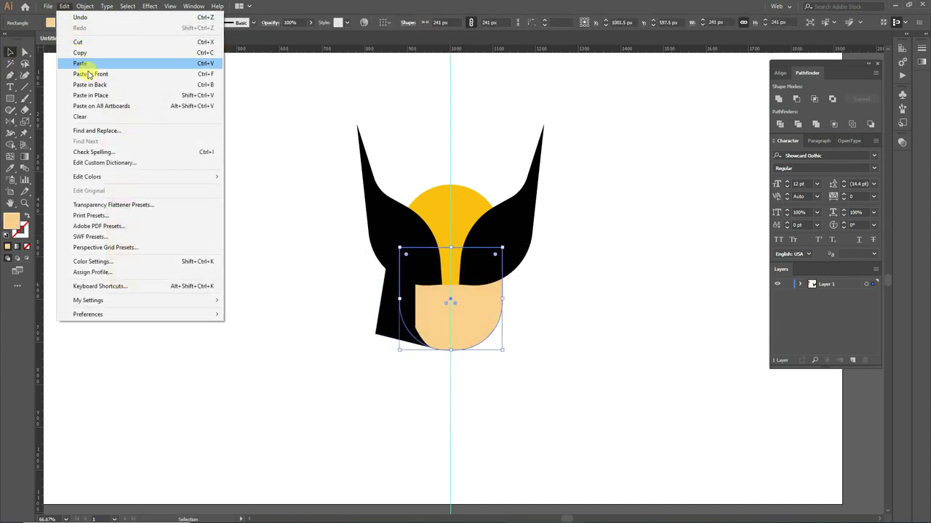
click(90, 73)
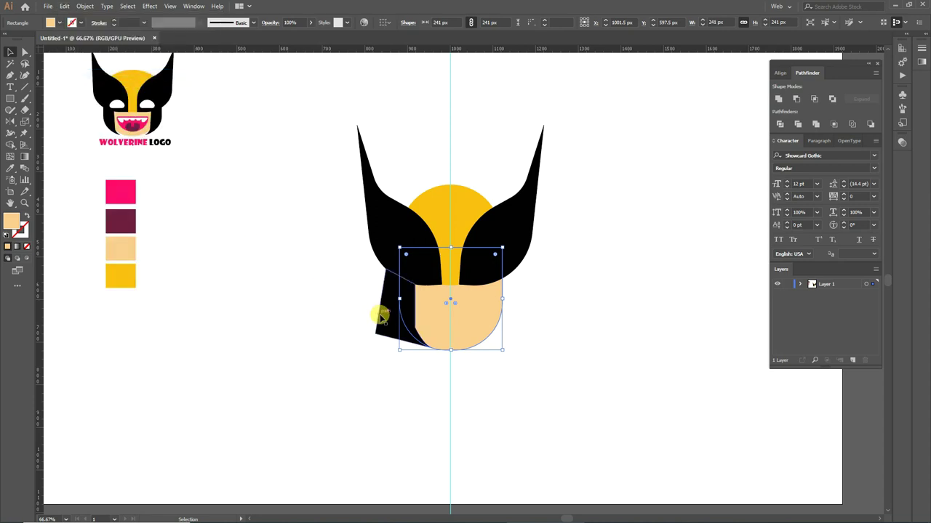
shift+click(382, 316)
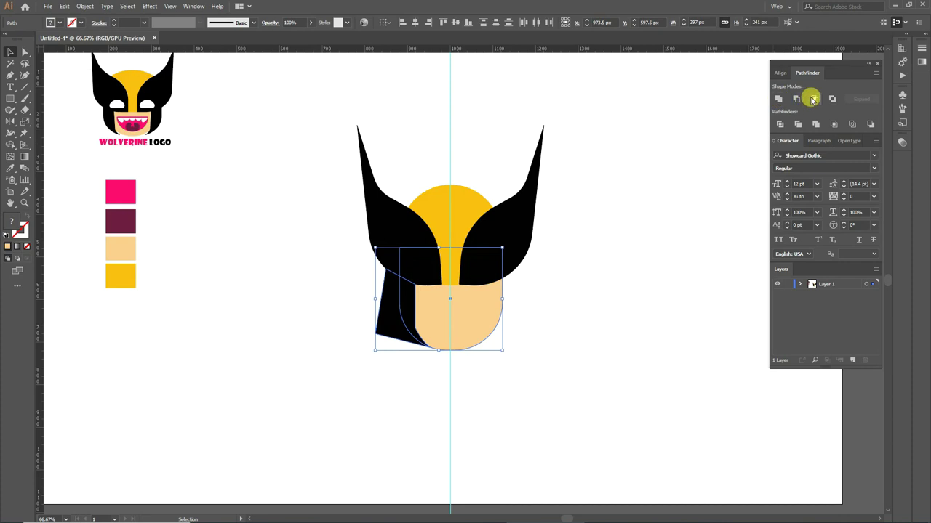
click(813, 99)
Reflect a vertical copy of the cheek strip and move it to the face's right side
click(538, 302)
click(409, 311)
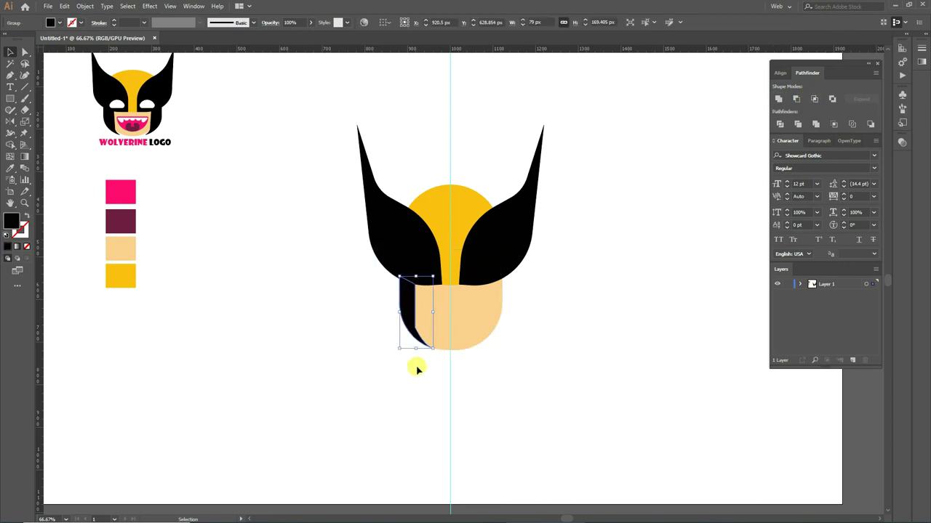
double_click(10, 125)
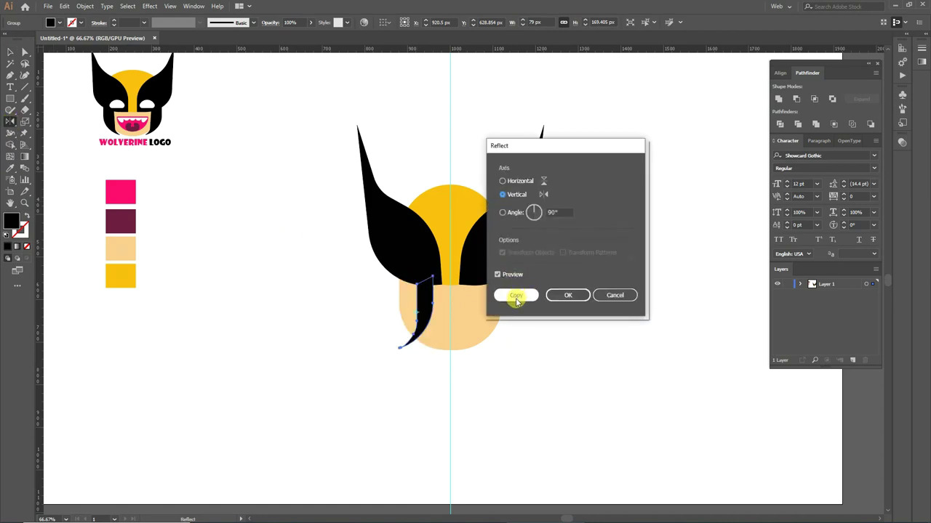
click(515, 297)
click(426, 300)
click(10, 52)
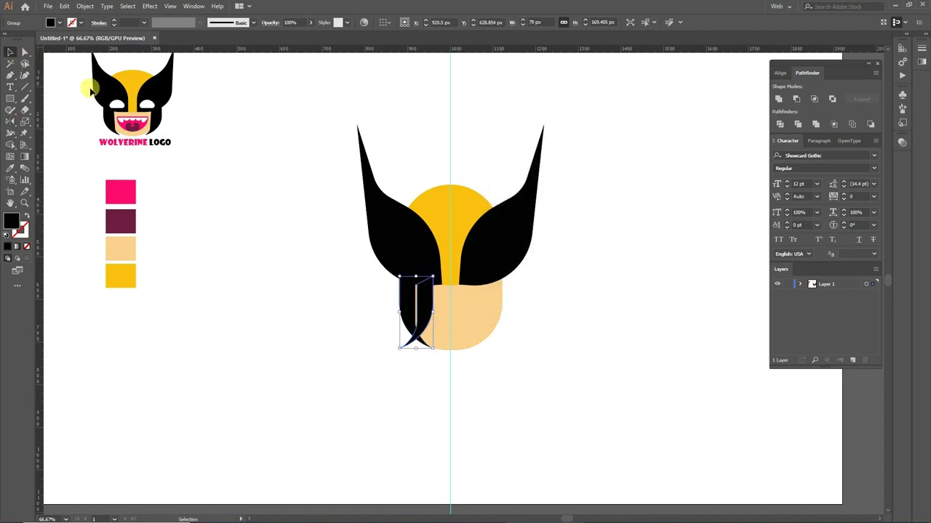
drag(431, 302, 500, 303)
click(70, 327)
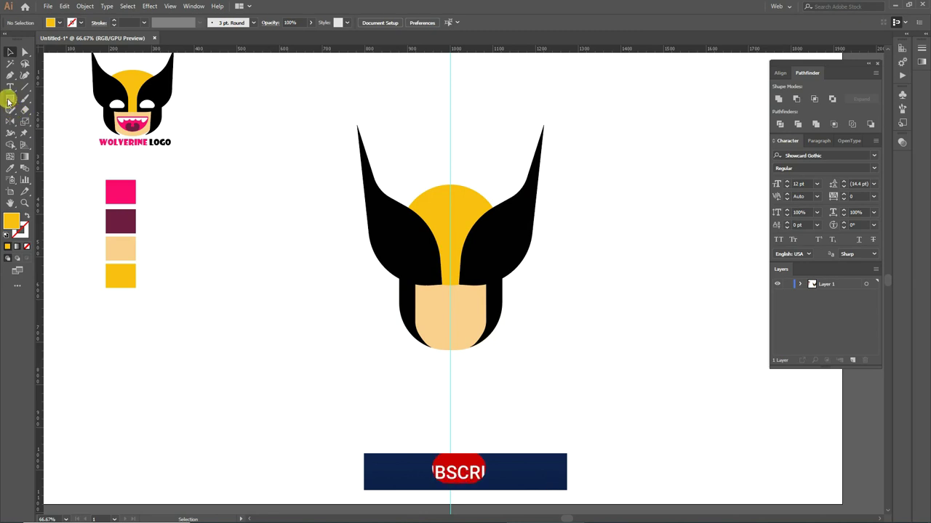
Make a pink half-circle by subtracting a rectangle from a pink circle with Minus Front
drag(10, 98, 44, 123)
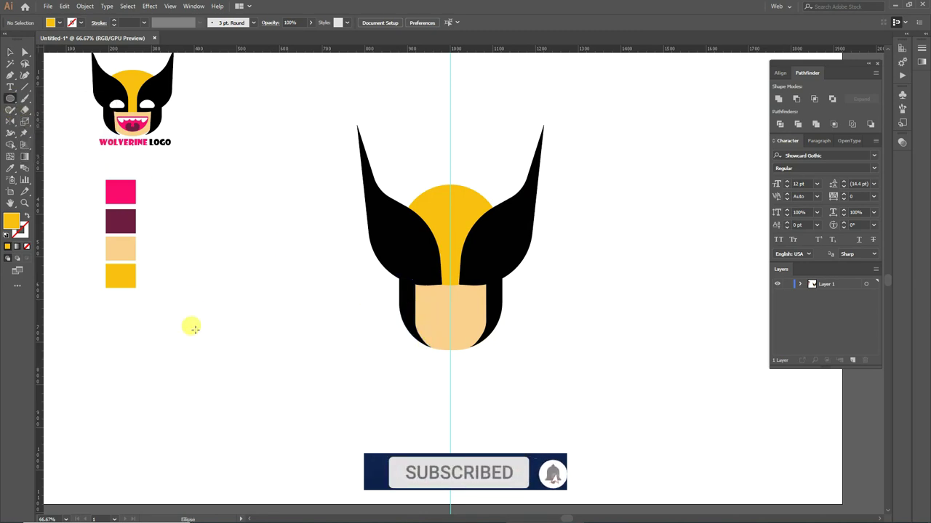
drag(193, 329, 333, 467)
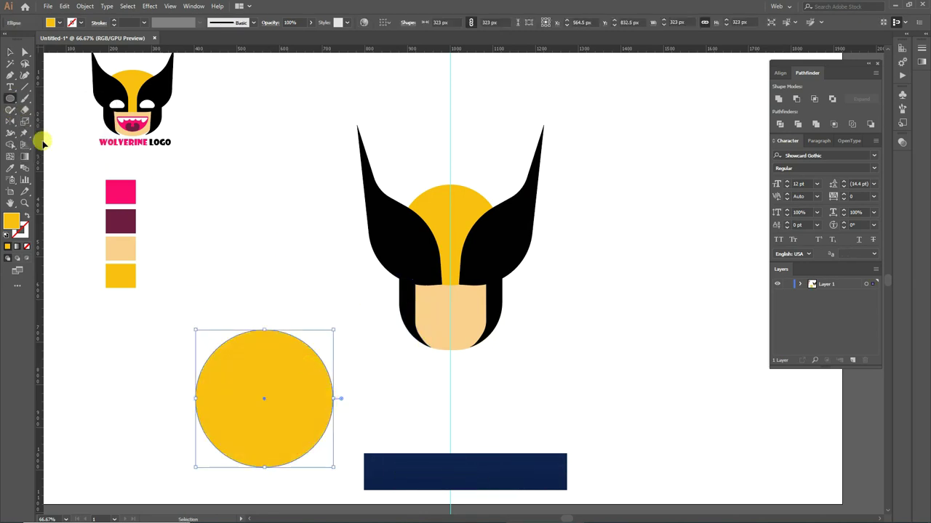
click(120, 191)
drag(10, 98, 73, 93)
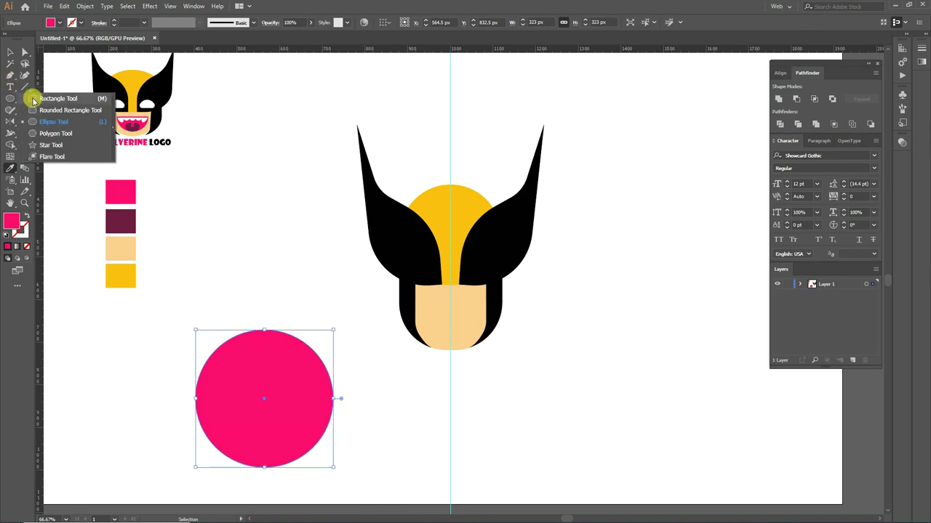
drag(162, 329, 362, 399)
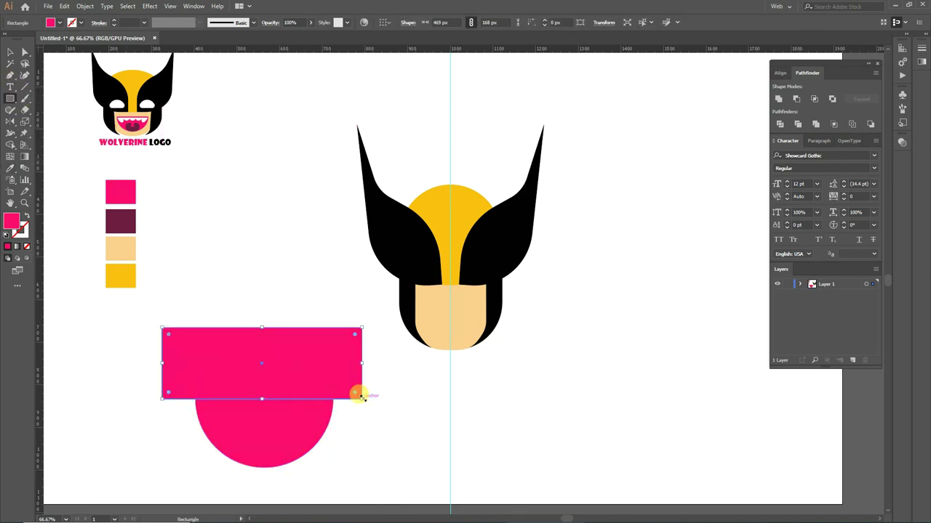
click(10, 52)
click(229, 382)
shift+click(253, 432)
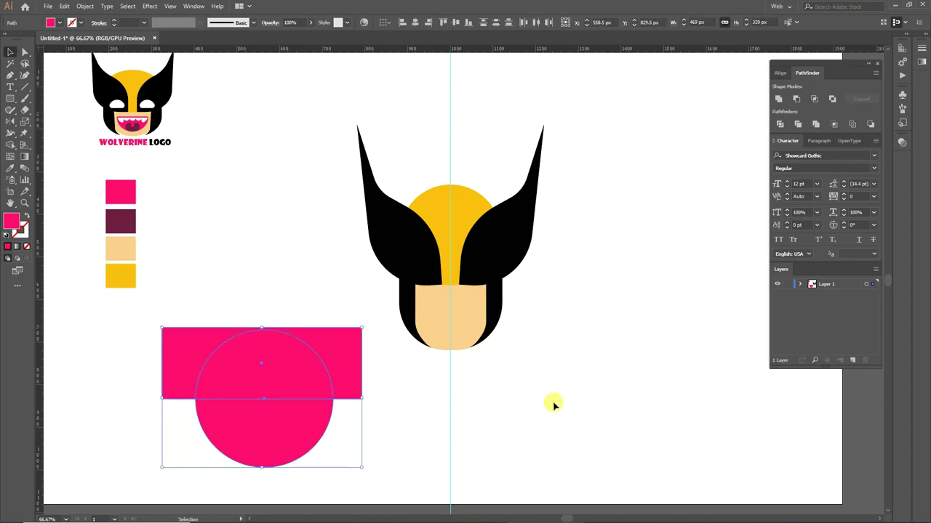
click(795, 98)
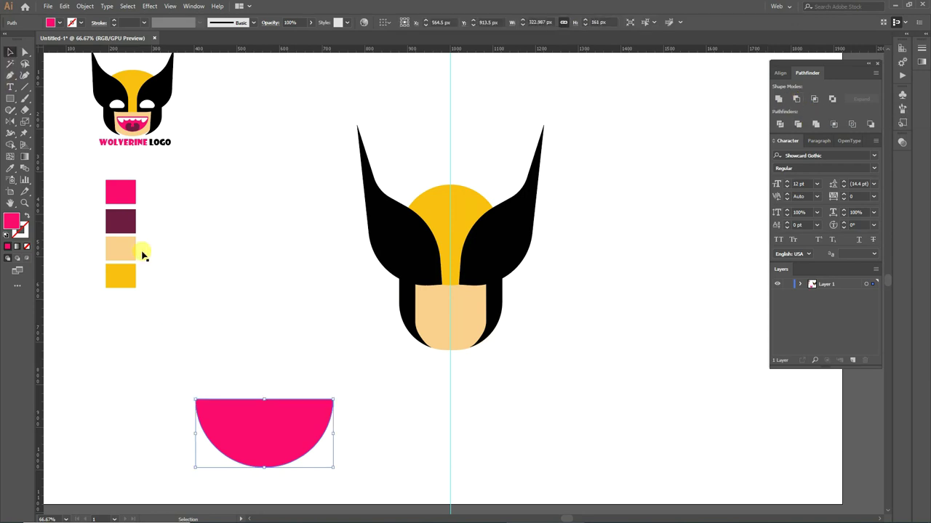
drag(266, 426, 284, 306)
Round the half-circle's top corners, then scale it down onto the face as the mouth
key(a)
click(305, 269)
click(337, 291)
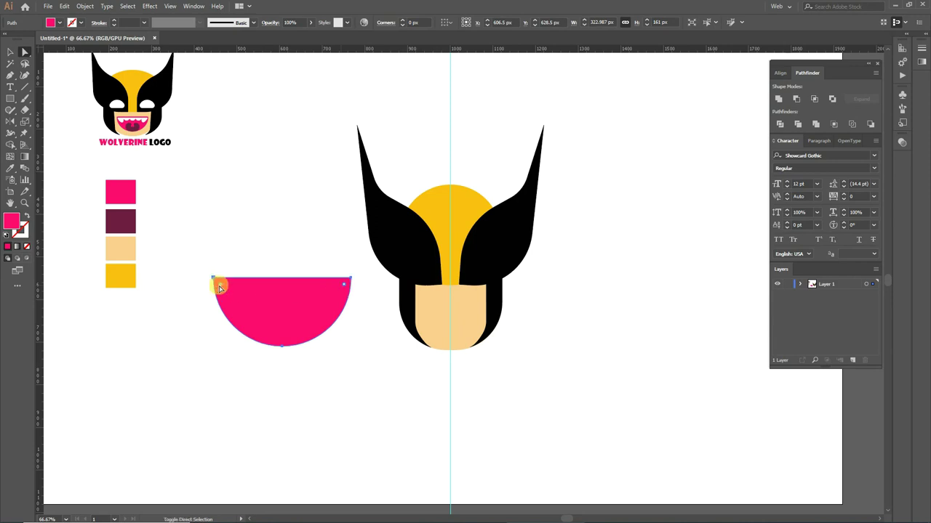
mouse_move(221, 288)
mouse_down()
mouse_move(228, 300)
mouse_move(225, 289)
mouse_up()
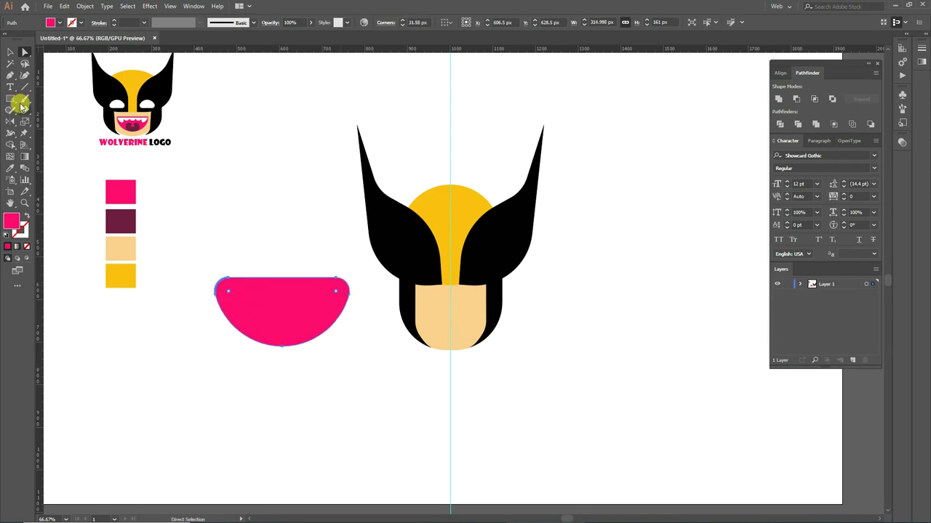
click(10, 52)
mouse_move(349, 278)
mouse_down()
mouse_move(273, 317)
mouse_move(452, 314)
mouse_move(456, 322)
mouse_up()
click(483, 369)
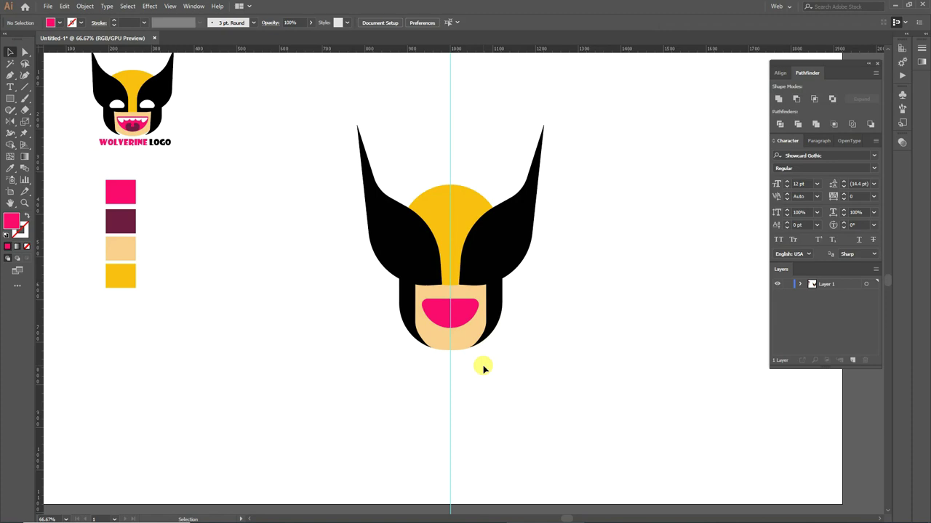
Select the whole head and squash it slightly shorter vertically
drag(364, 356, 563, 122)
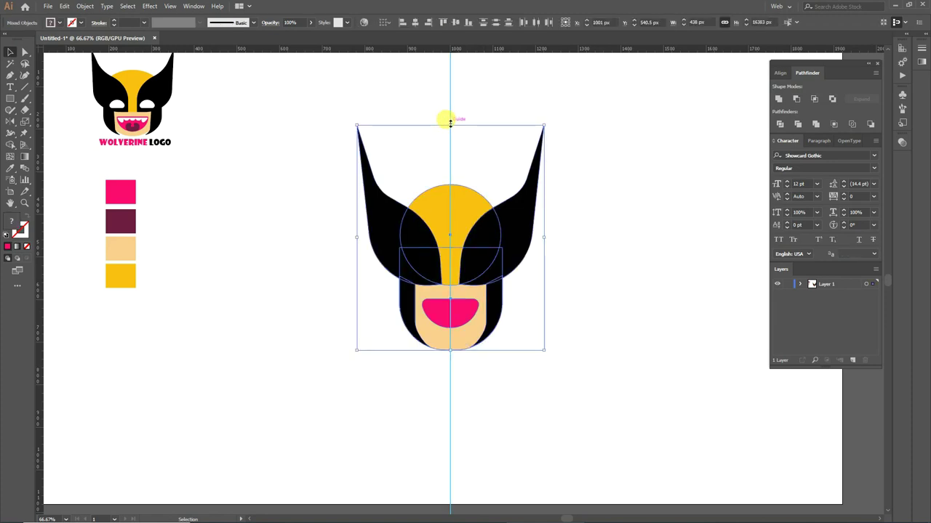
drag(449, 123, 445, 164)
click(527, 421)
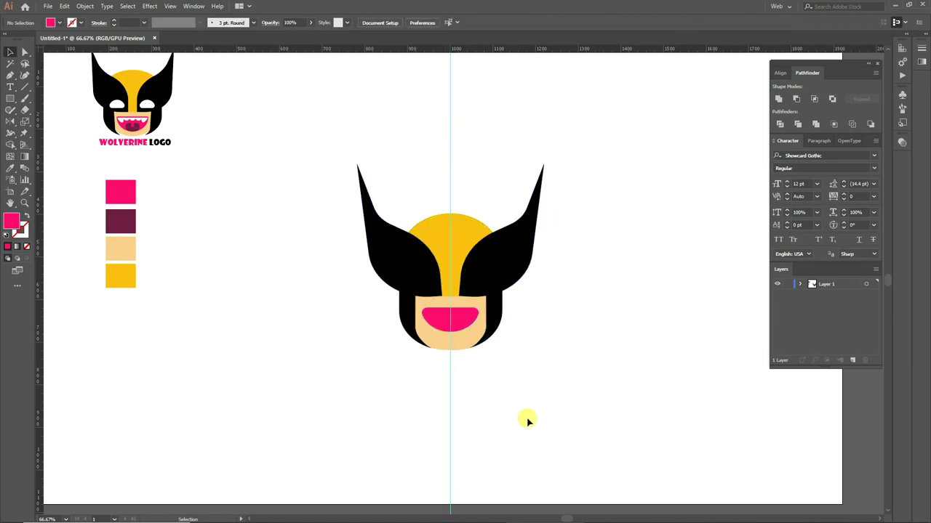
Enlarge the pink mouth shape
scroll(527, 420, down, 2)
click(456, 252)
drag(420, 261, 465, 260)
click(486, 318)
Draw a small white circle on the mouth with a thin rectangle across its top
key(ctrl+equal)
key(ctrl+equal)
key(l)
double_click(11, 226)
click(359, 271)
click(594, 279)
drag(416, 320, 443, 347)
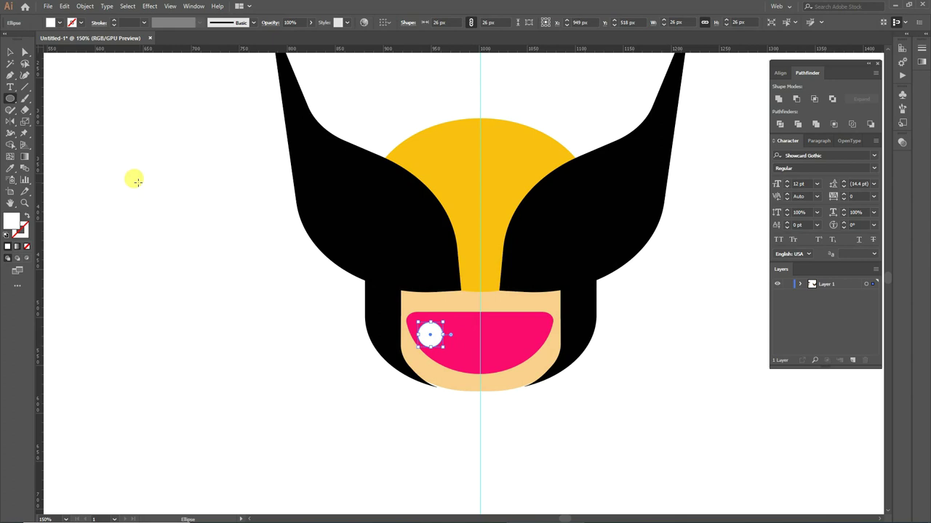
drag(10, 98, 51, 98)
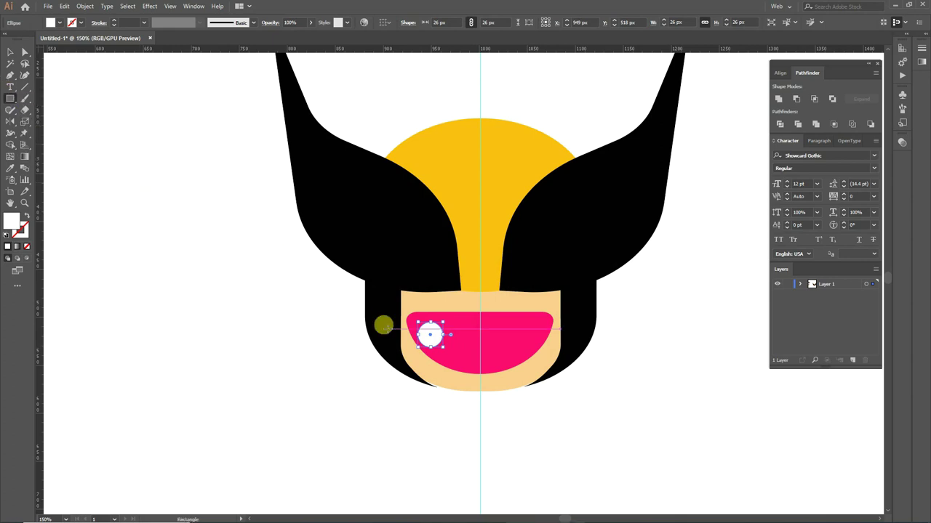
mouse_move(409, 327)
mouse_down()
mouse_move(456, 333)
mouse_move(435, 320)
mouse_up()
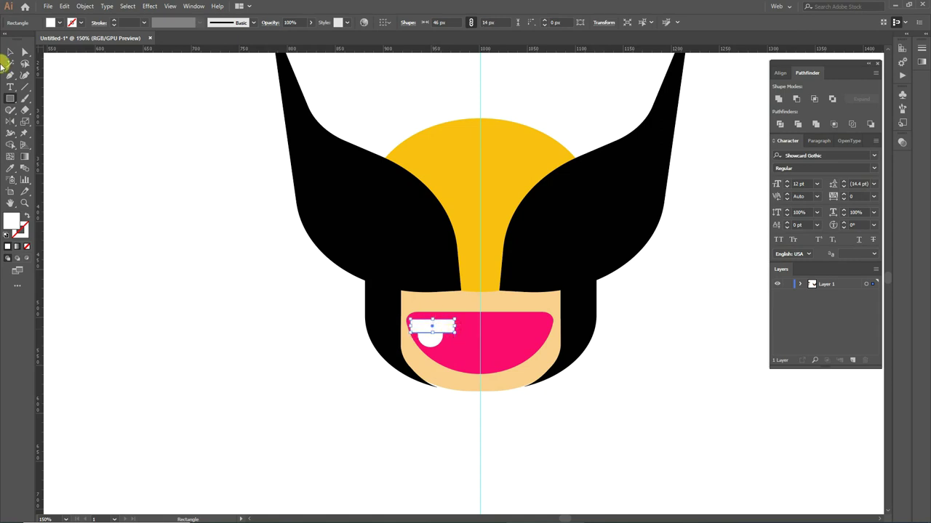
Minus Front to make a half-circle tooth, place it at the mouth's top edge, and repeat copies
click(10, 53)
alt+scroll(425, 331, up, 3)
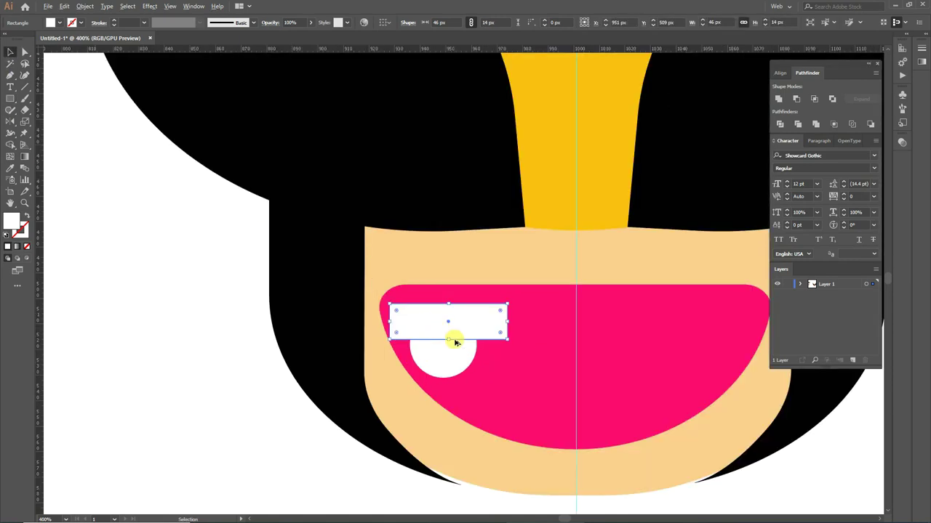
shift+click(454, 356)
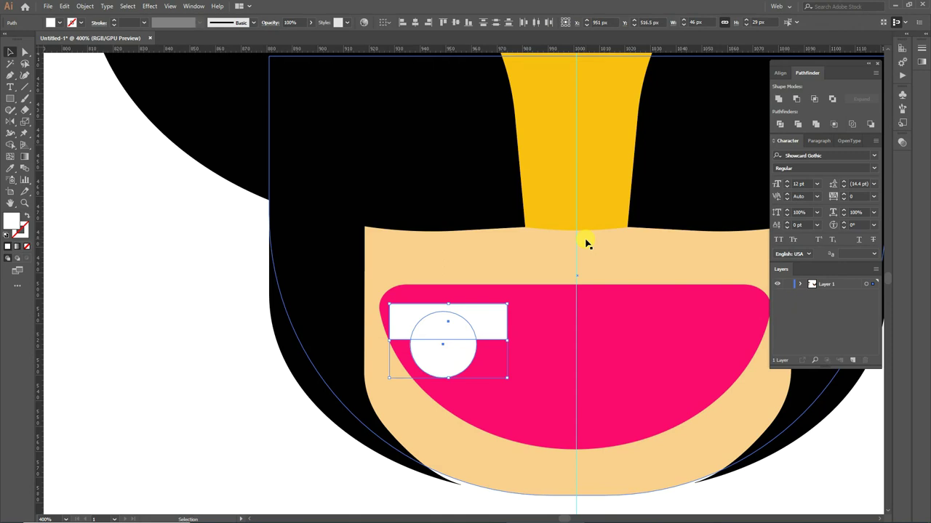
click(795, 98)
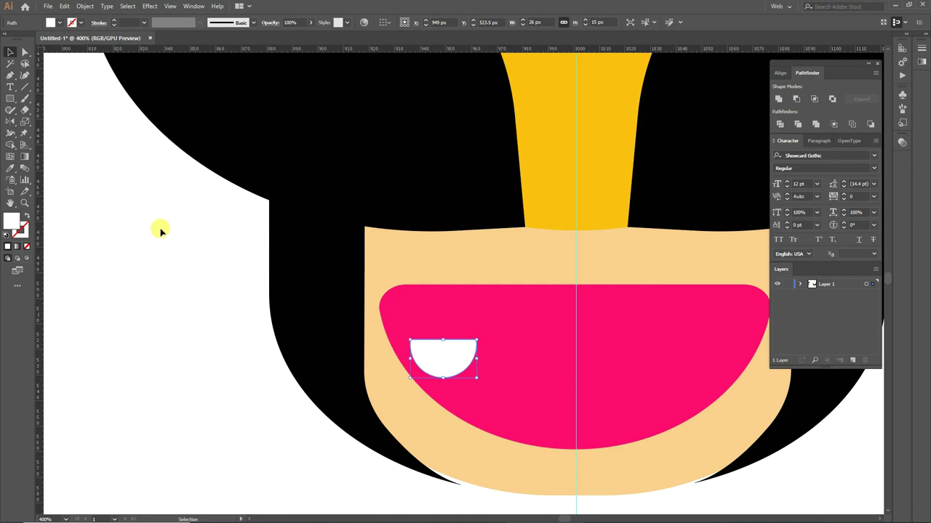
mouse_move(458, 373)
mouse_down()
mouse_move(440, 333)
mouse_move(443, 346)
mouse_move(509, 333)
mouse_up()
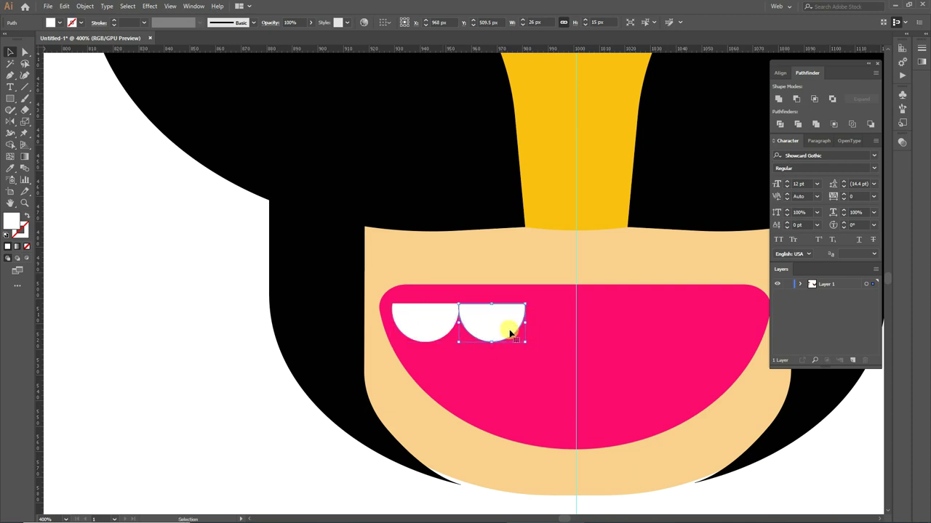
key(ctrl+d)
key(ctrl+d)
key(ctrl+d)
key(ctrl+d)
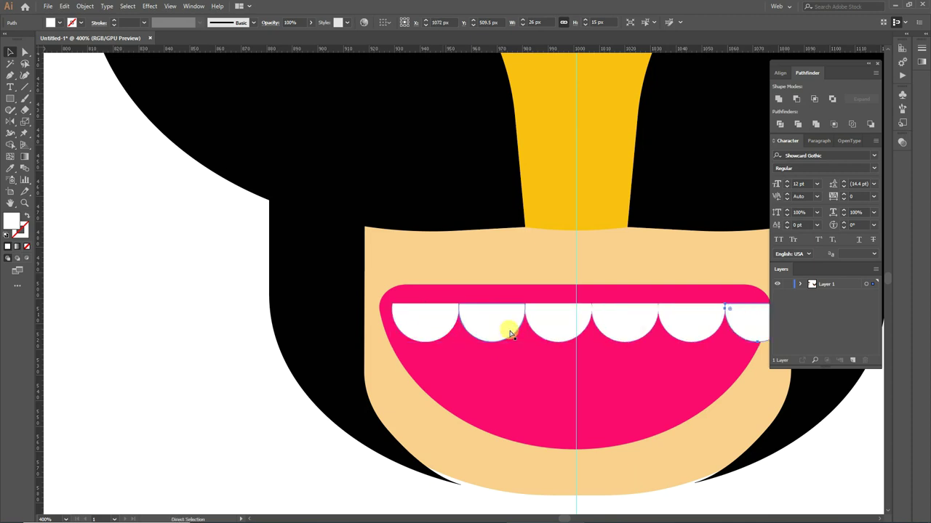
scroll(563, 518, right, 5)
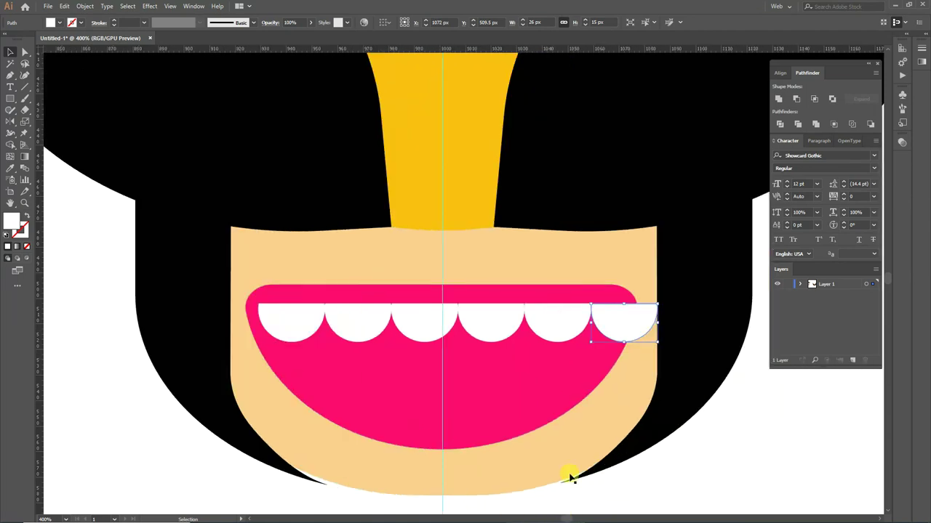
Select all six teeth and scale the row narrower to fit inside the mouth
shift+click(538, 331)
shift+click(491, 326)
shift+click(436, 322)
shift+click(364, 320)
shift+click(297, 315)
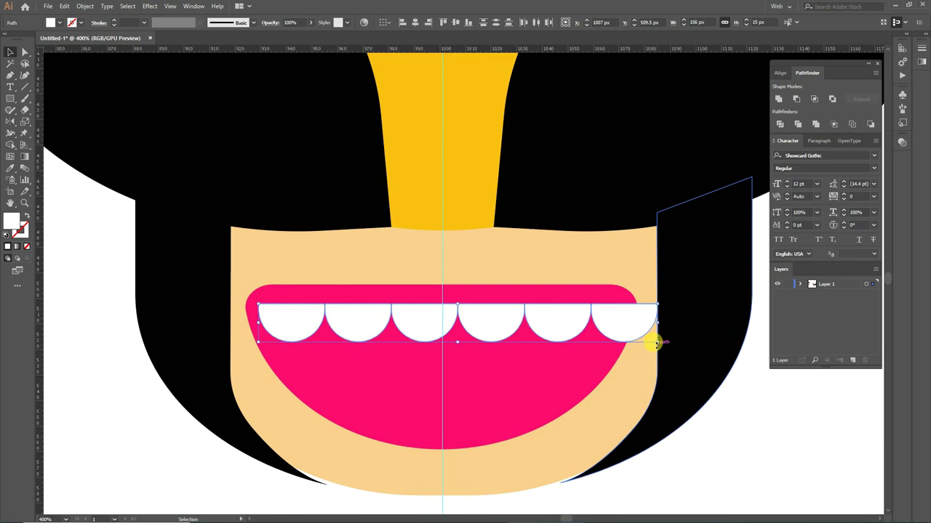
drag(656, 339, 646, 341)
click(364, 322)
Pull the bottom anchors of the leftmost and rightmost teeth down into fangs
click(293, 325)
click(25, 52)
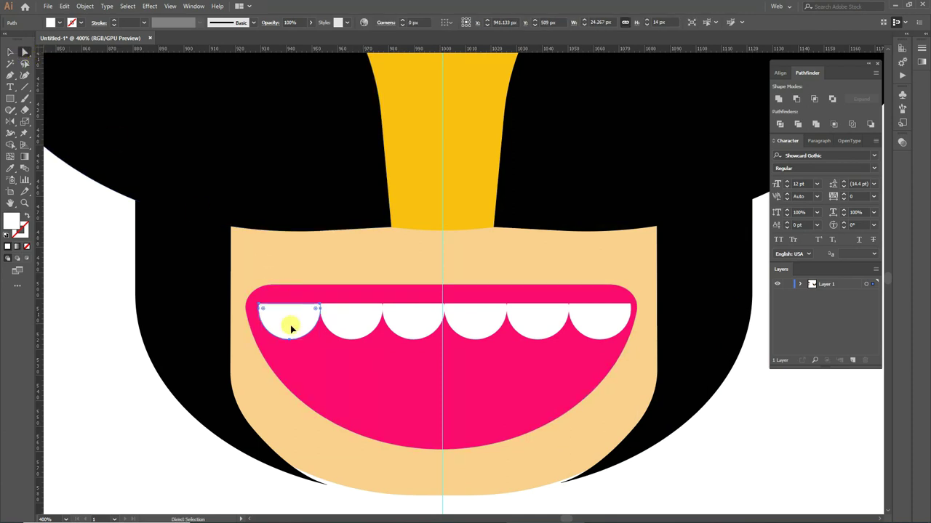
drag(289, 339, 304, 359)
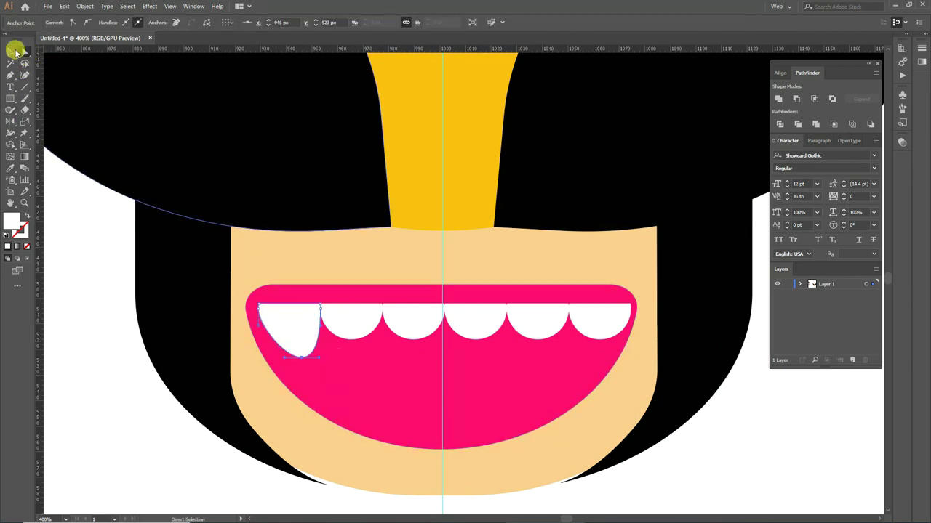
click(11, 54)
click(25, 53)
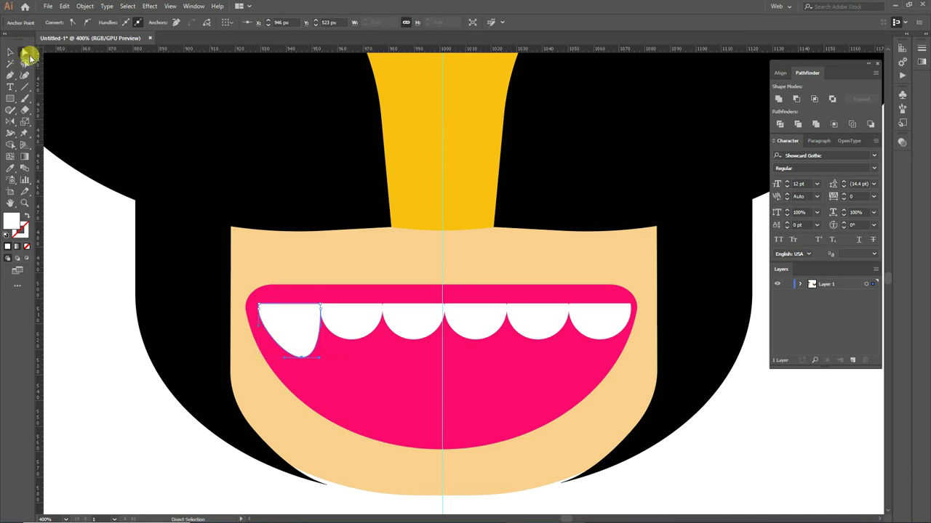
click(596, 320)
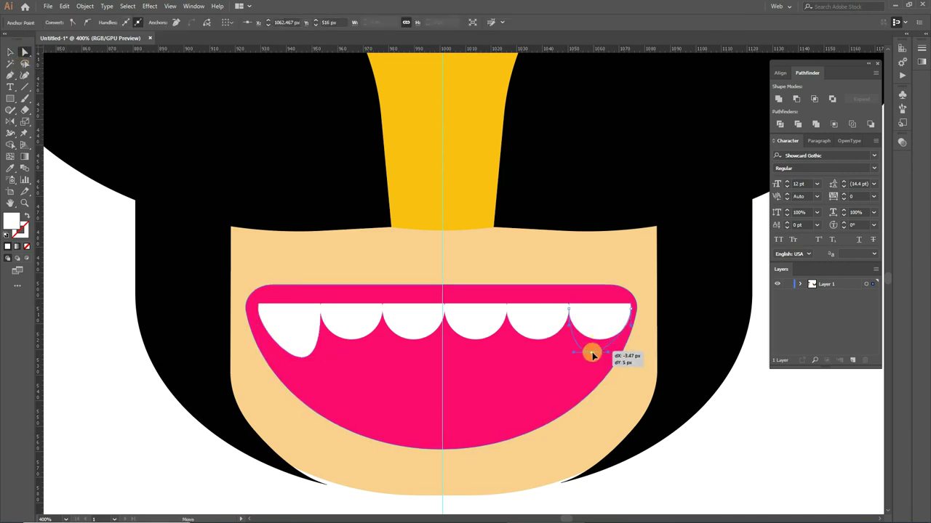
drag(600, 342, 589, 356)
Refine the left fang's tip and drag the horizontal guide off the canvas
scroll(717, 426, down, 1)
scroll(717, 426, left, 1)
click(332, 306)
drag(334, 317, 342, 317)
click(743, 471)
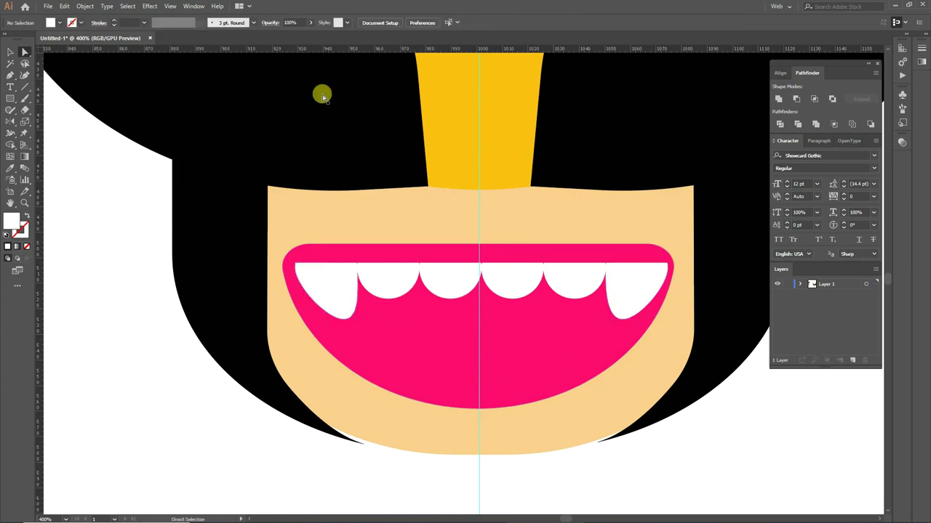
click(377, 319)
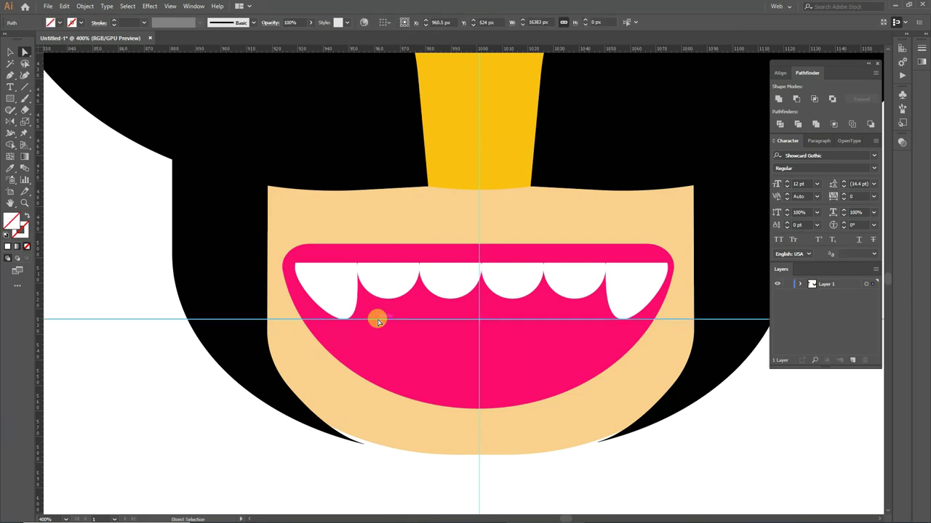
drag(377, 320, 395, 24)
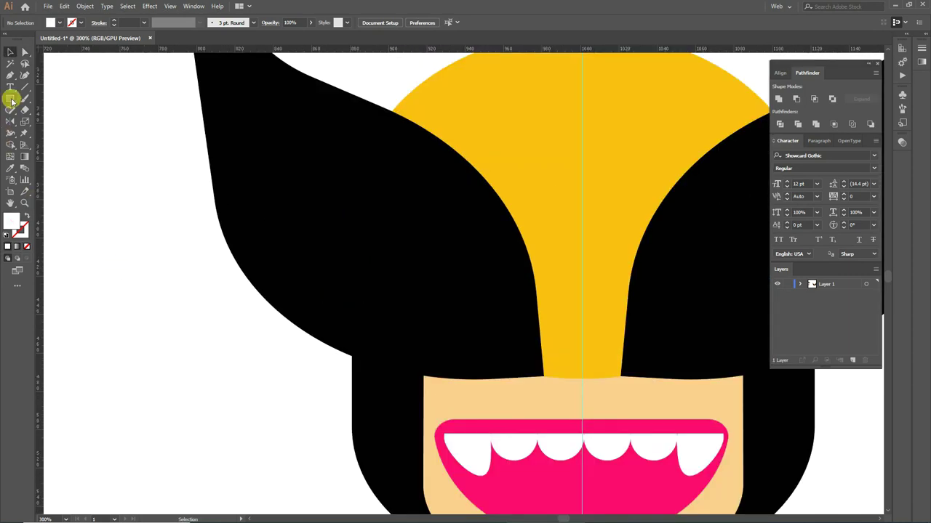
Draw a white circle on the left mask and a rectangle over its lower half
drag(11, 102, 55, 127)
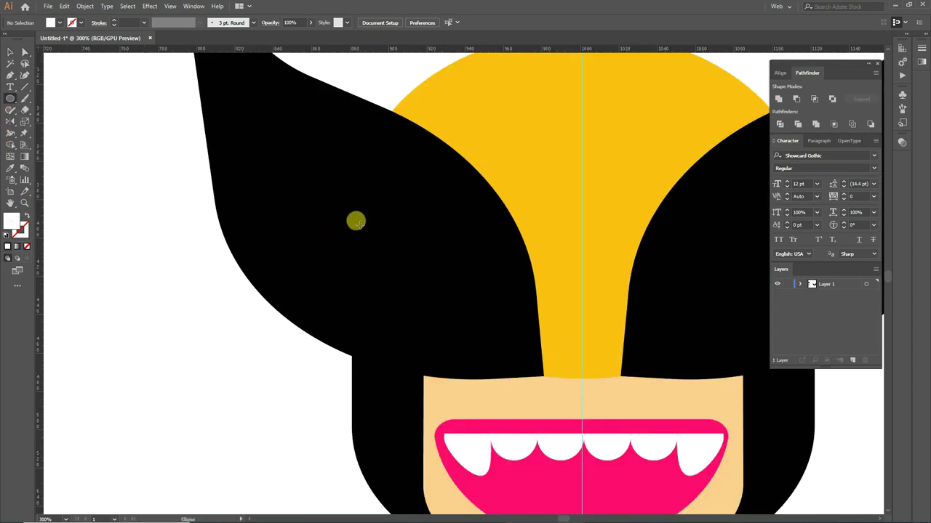
drag(359, 224, 460, 324)
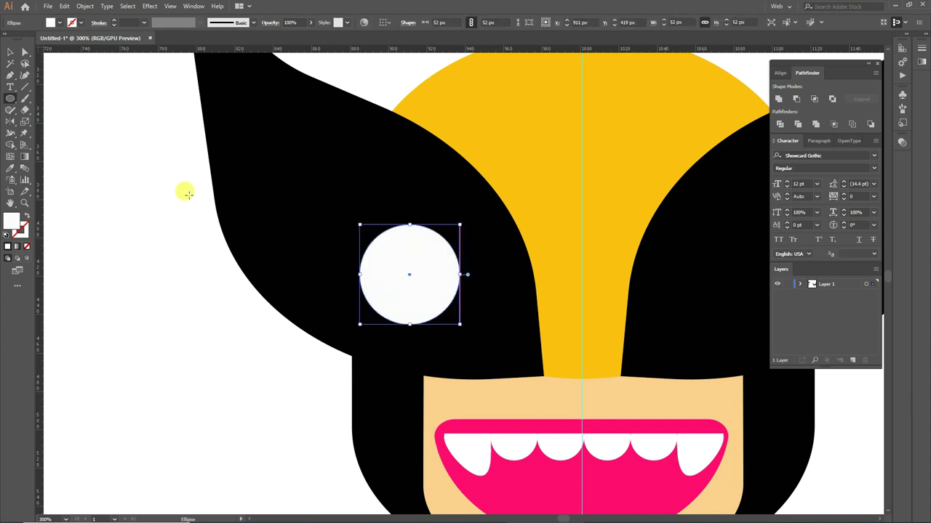
click(11, 98)
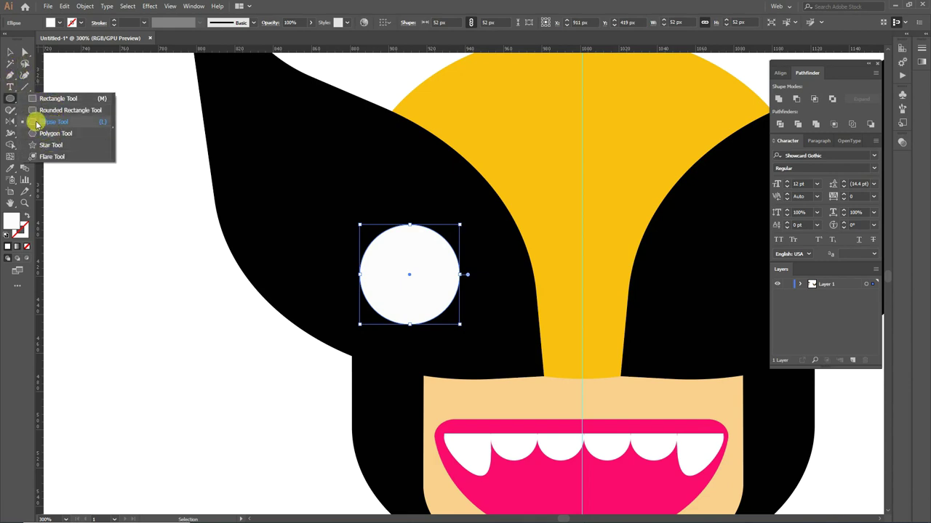
click(45, 99)
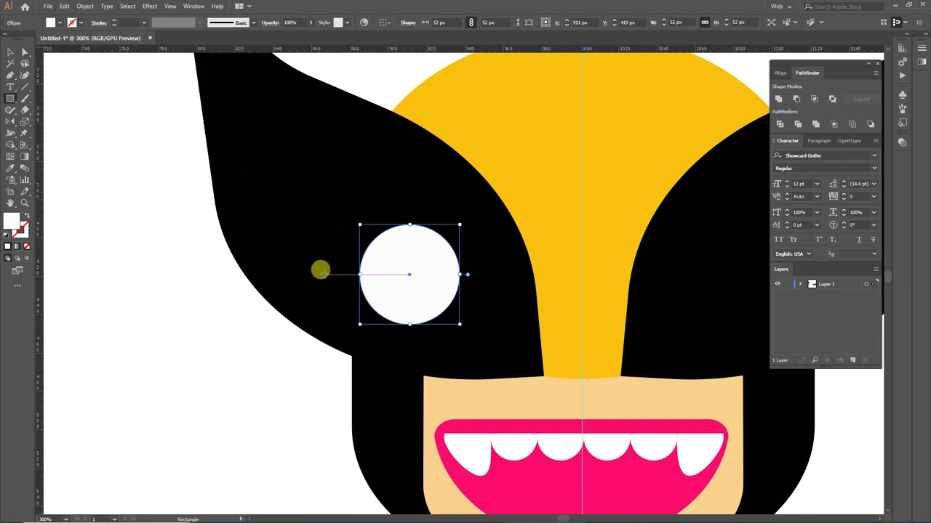
drag(321, 270, 490, 340)
Apply Pathfinder Minus Front to leave a white half-circle eye
click(26, 88)
key(v)
click(415, 235)
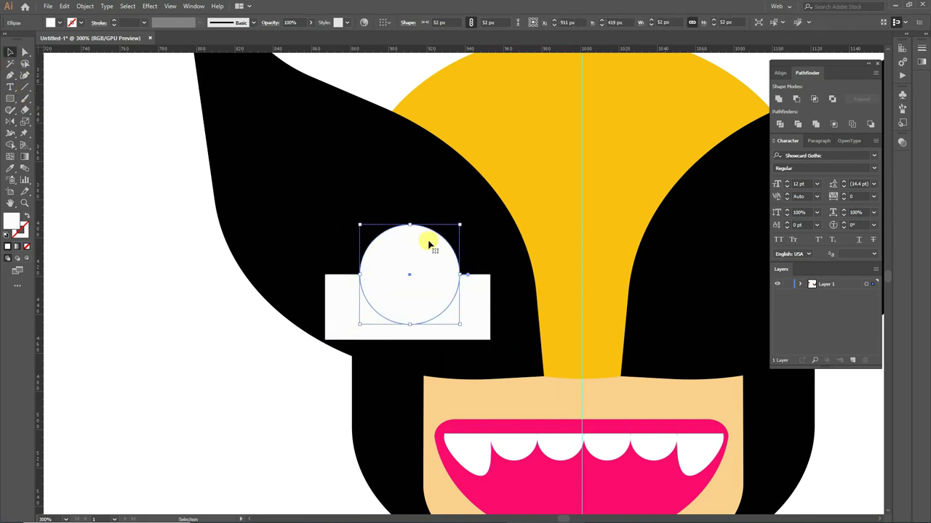
shift+click(465, 322)
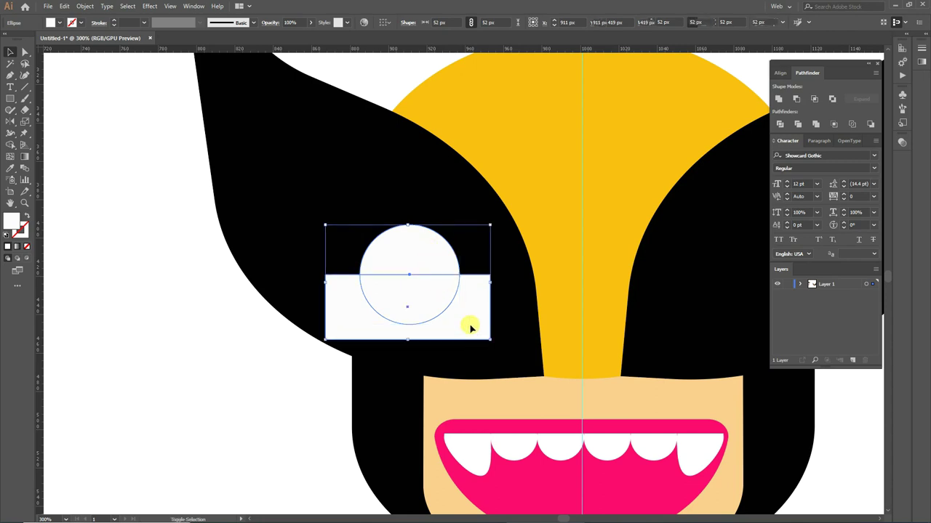
click(796, 100)
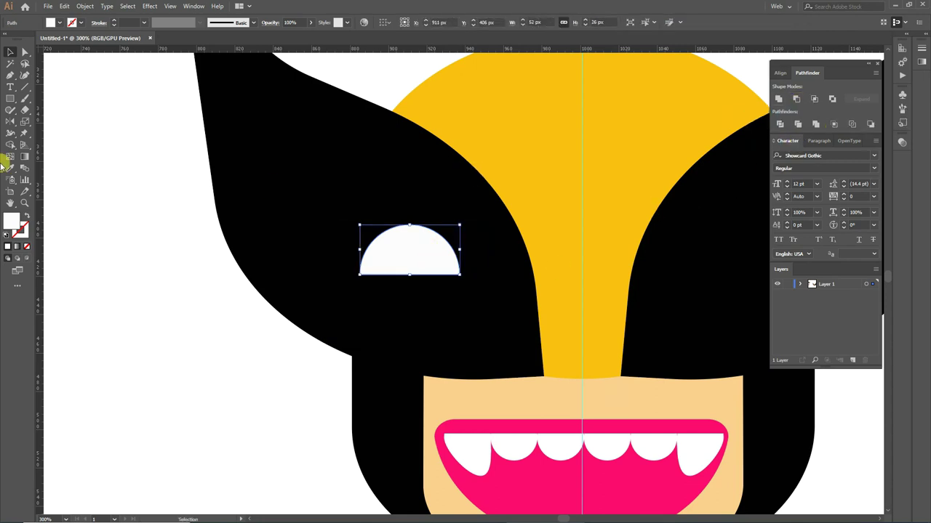
Round the eye's bottom corners with Direct Selection live corners
click(25, 52)
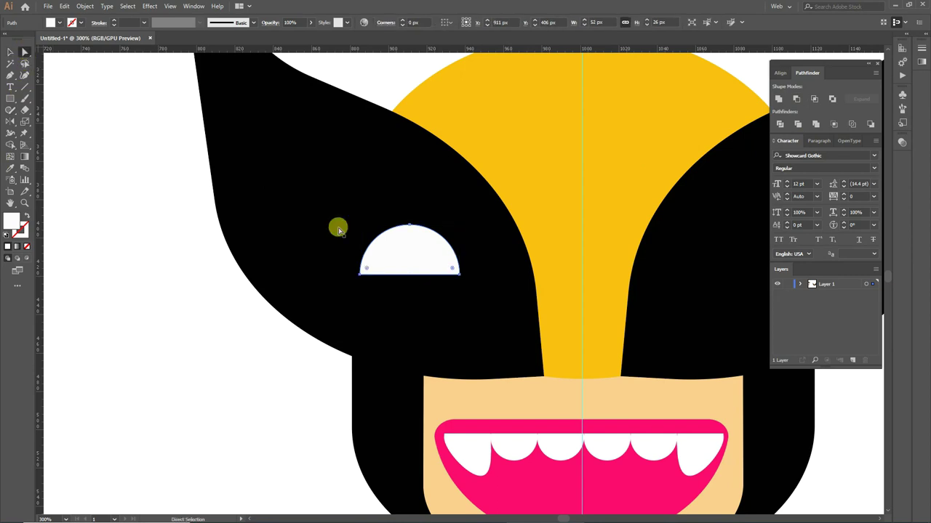
drag(453, 271, 445, 258)
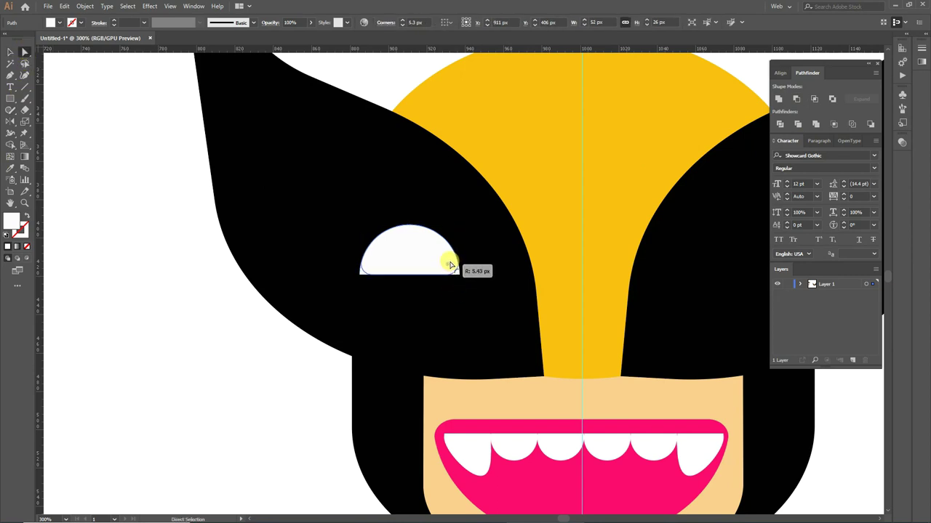
drag(445, 258, 511, 342)
key(v)
scroll(634, 357, down, 5)
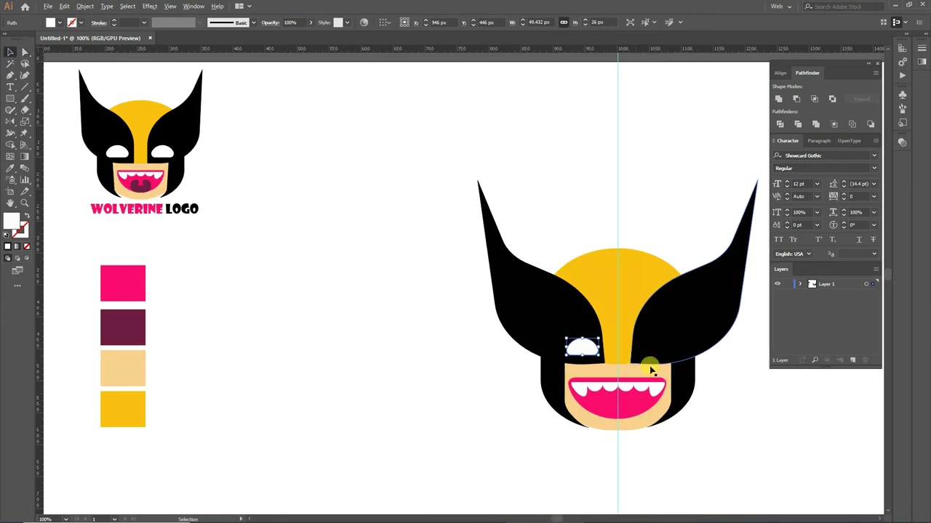
Reflect a vertical copy of the left eye and move it to the mask's right side
scroll(640, 364, up, 3)
right_click(386, 314)
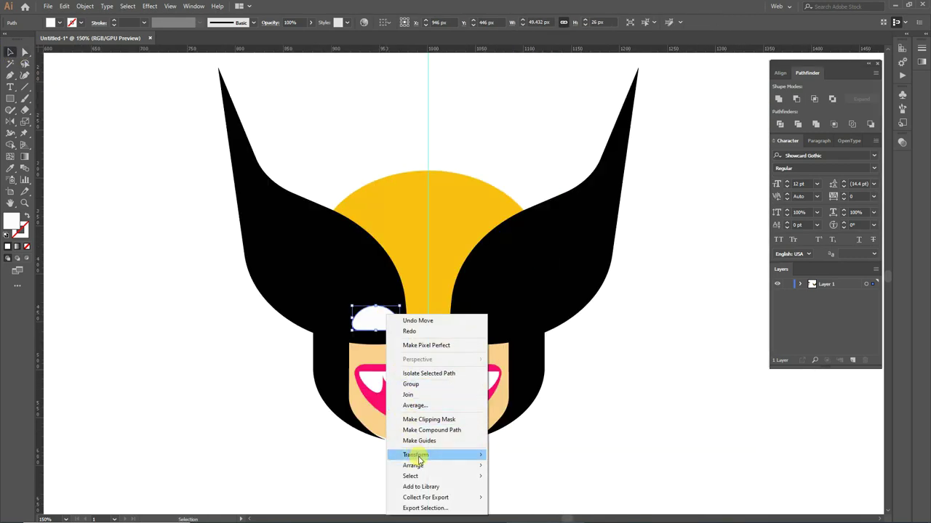
mouse_move(433, 455)
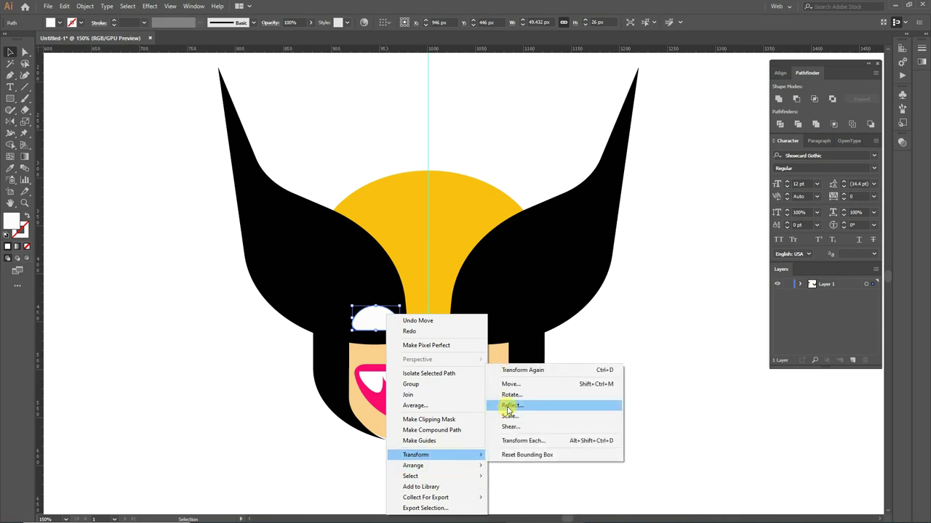
click(509, 407)
click(518, 295)
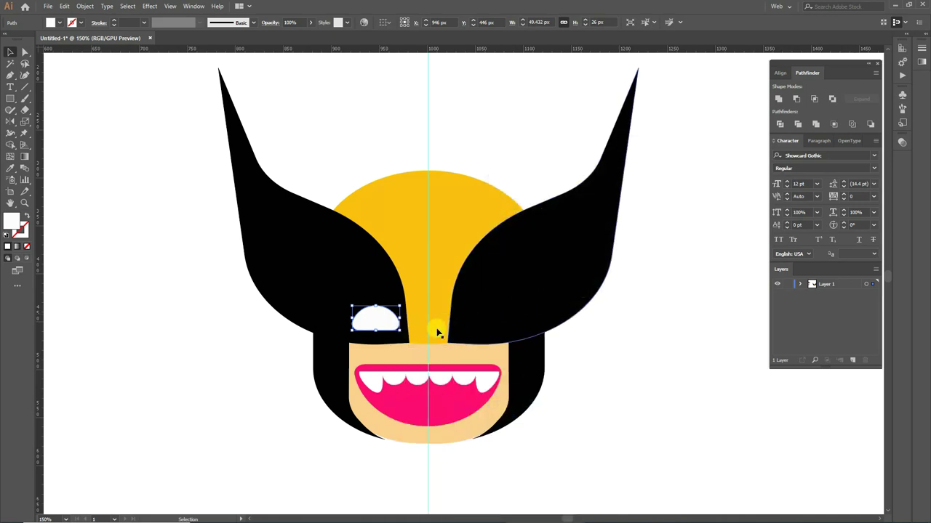
drag(399, 324, 493, 320)
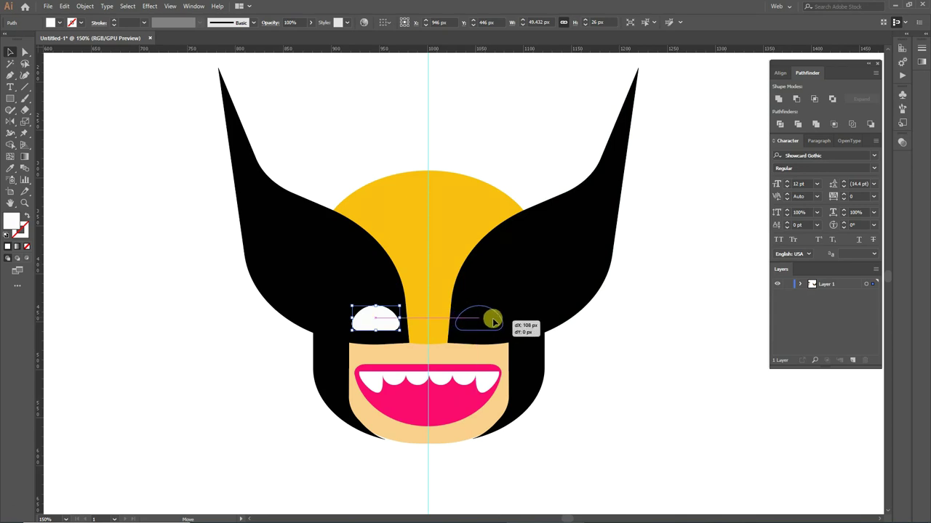
click(608, 359)
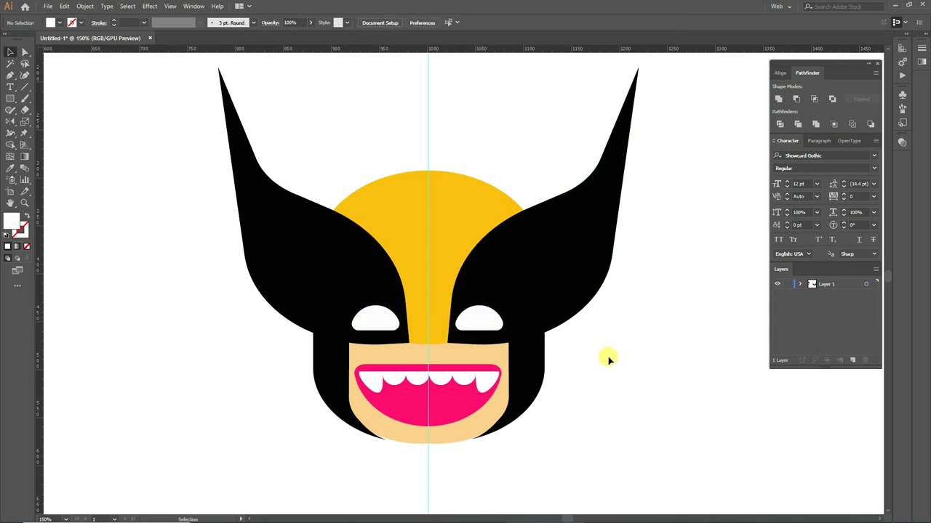
key(ctrl+equal)
key(ctrl+equal)
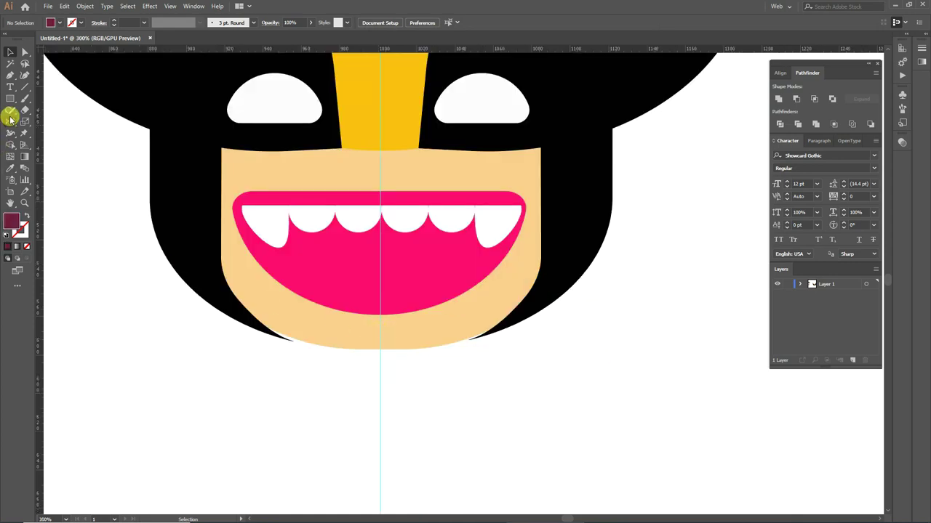
Draw the left half of the maroon tongue with the Pen tool
click(10, 75)
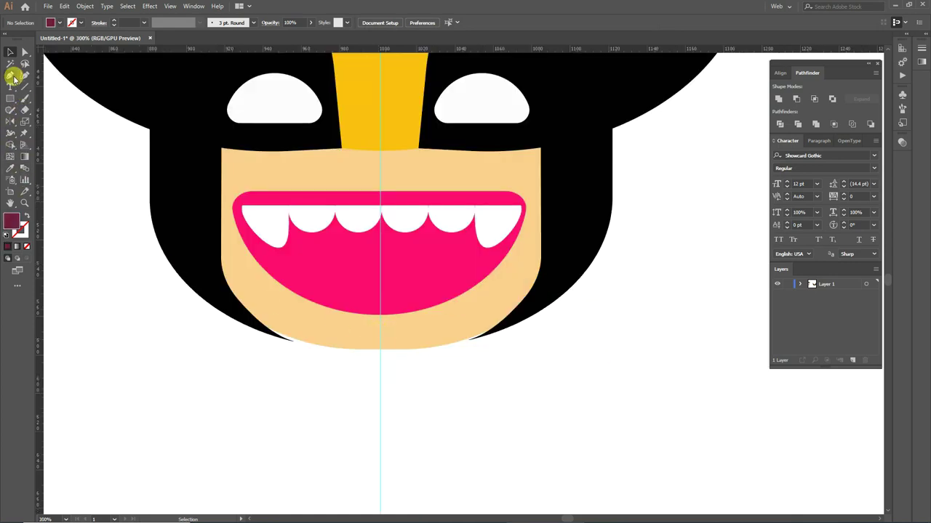
click(377, 314)
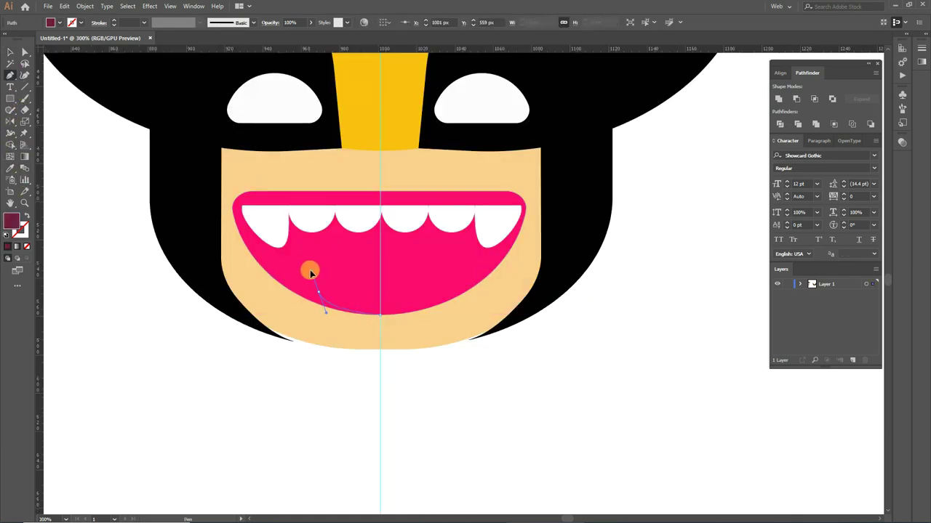
mouse_move(308, 270)
mouse_down()
mouse_move(371, 245)
mouse_move(365, 271)
mouse_move(378, 269)
mouse_up()
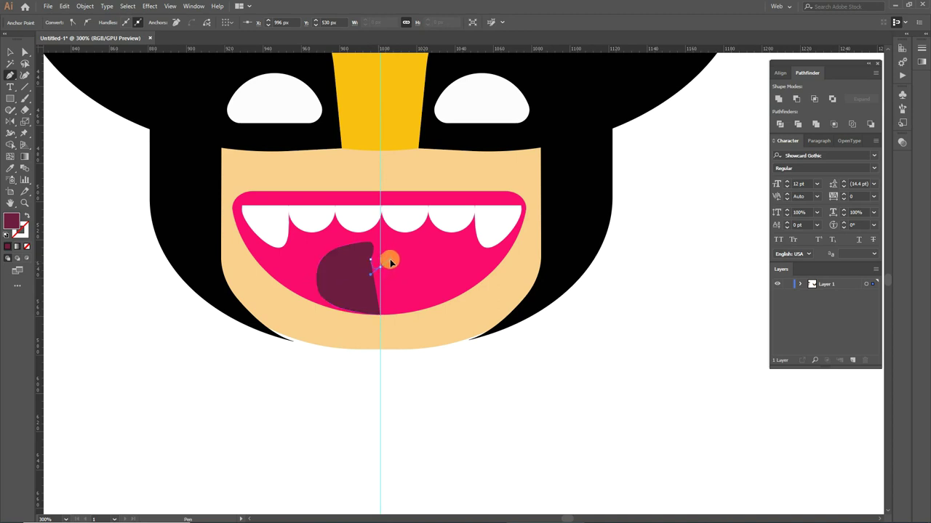
mouse_move(375, 269)
mouse_down()
mouse_move(55, 159)
mouse_move(382, 320)
mouse_up()
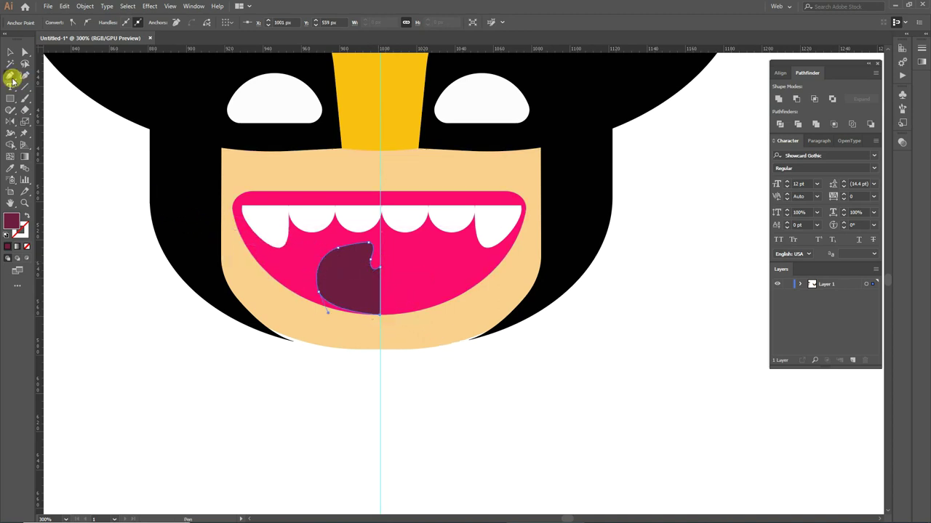
click(10, 51)
Reflect a vertical copy of the tongue half and join it on the right
click(349, 270)
right_click(349, 269)
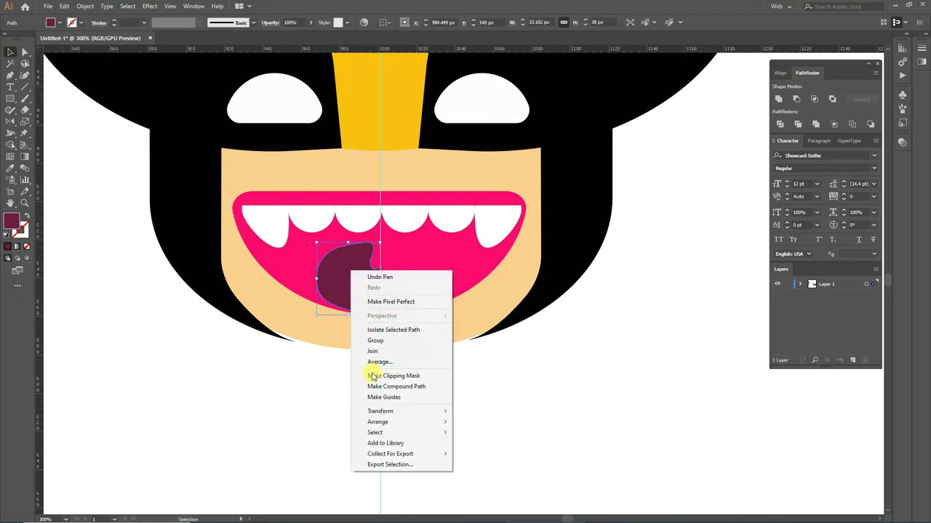
click(465, 443)
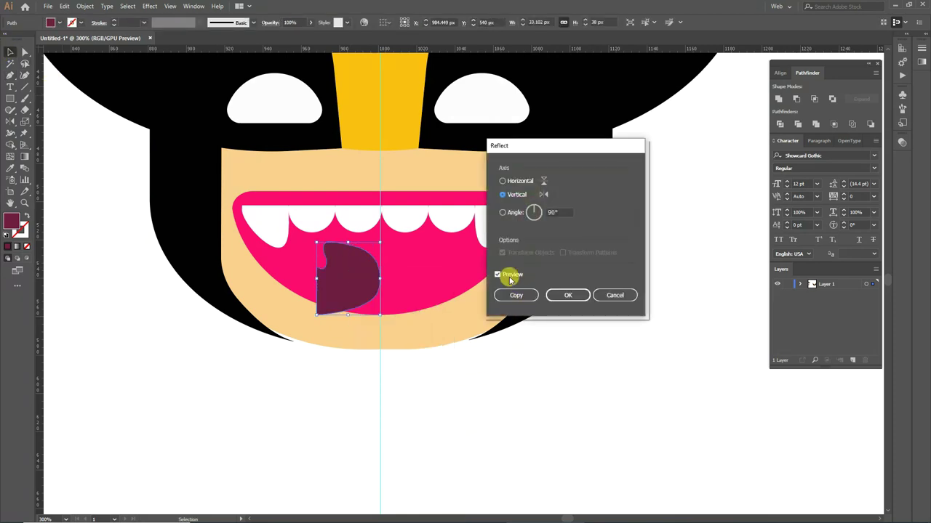
click(513, 297)
drag(363, 271, 426, 279)
click(459, 377)
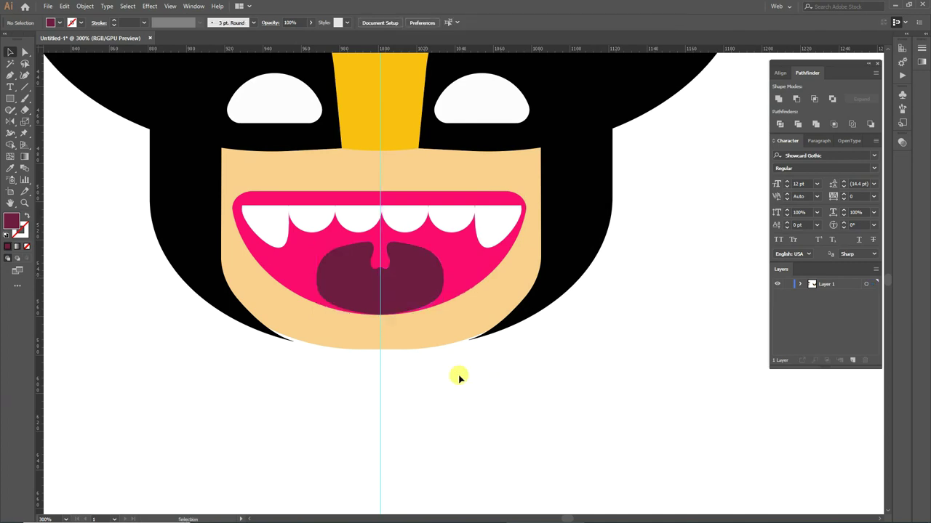
scroll(458, 377, down, 2)
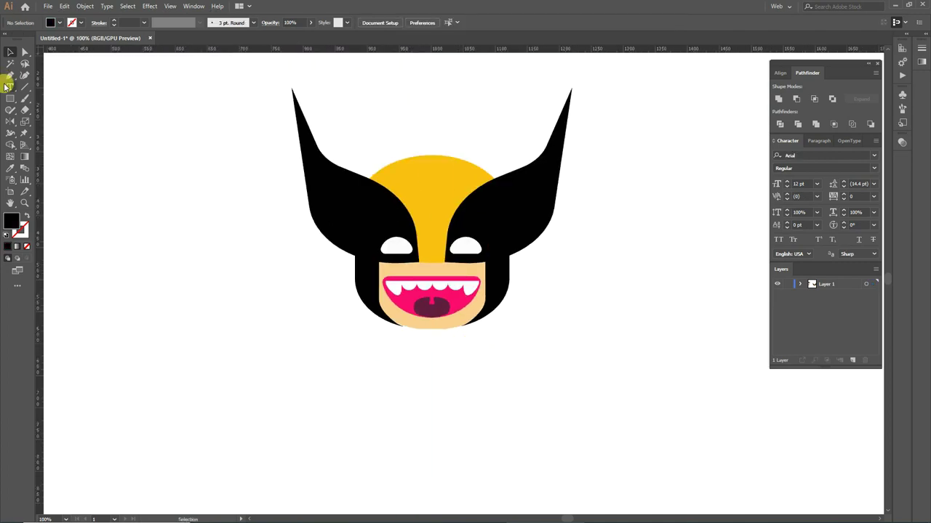
Add the text 'WOLVERINE LOGO' below the face, enlarged and positioned under the head
click(9, 87)
click(397, 357)
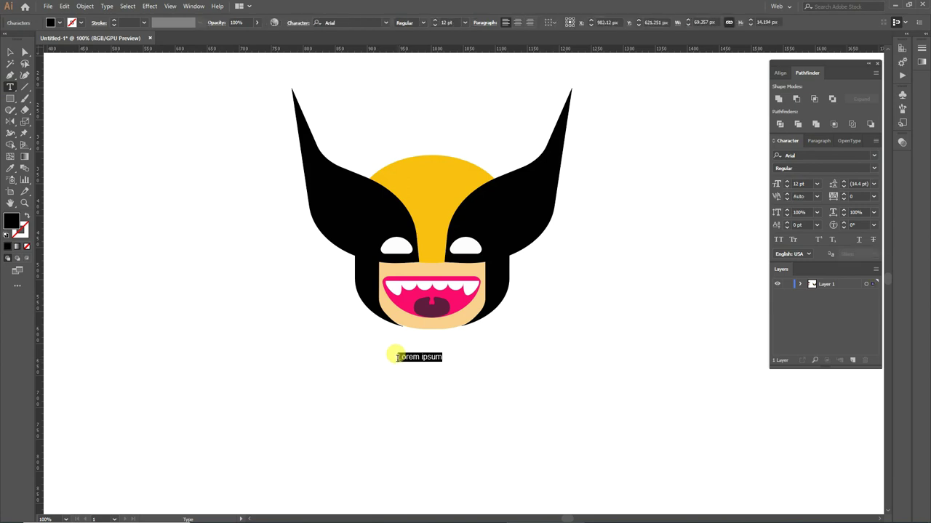
key(BackSpace)
text(WOLVERINE LOGO)
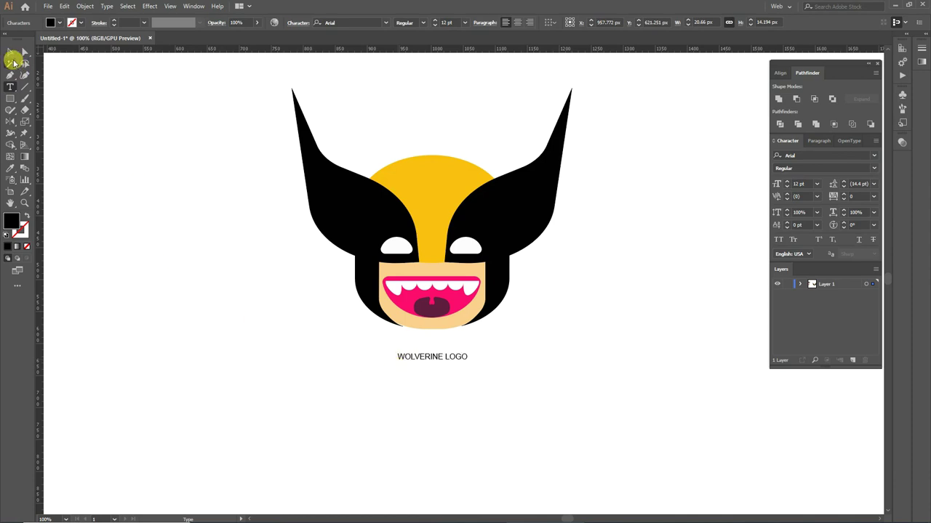
click(11, 52)
drag(454, 361, 442, 344)
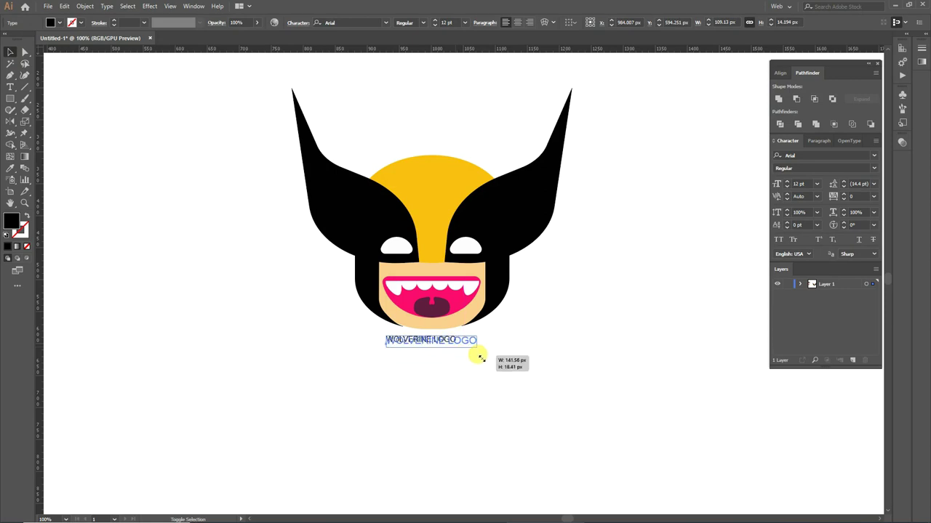
mouse_move(456, 348)
mouse_down()
mouse_move(507, 355)
mouse_move(453, 349)
mouse_up()
click(467, 397)
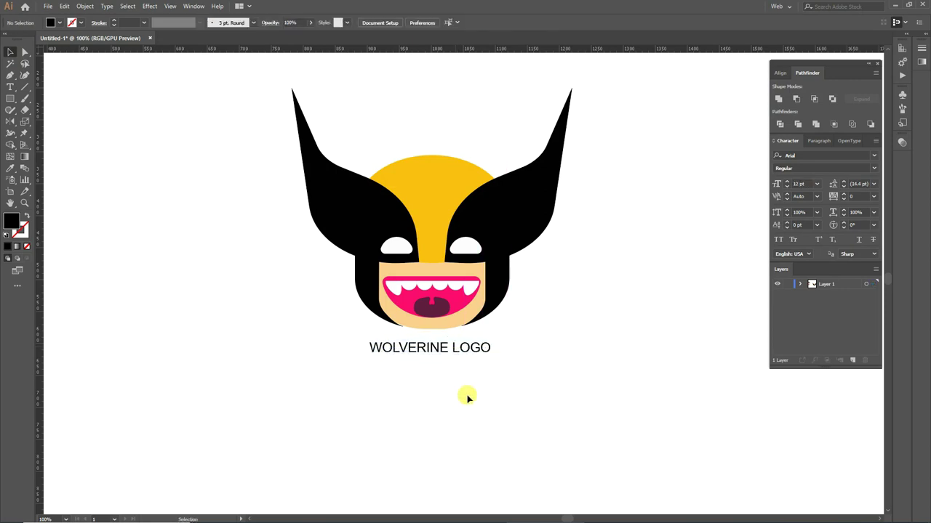
drag(428, 356, 393, 350)
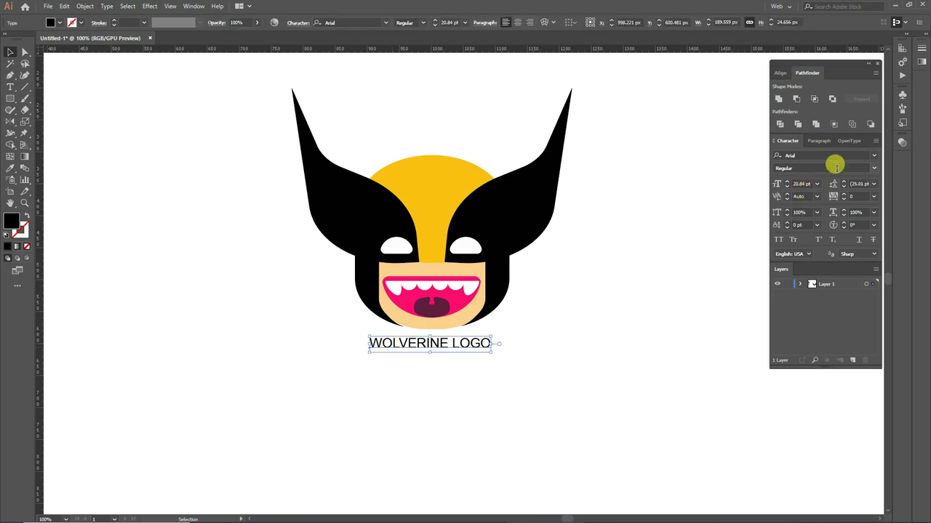
Set the logo text in Showcard Gothic and widen it to about 200 px
click(874, 156)
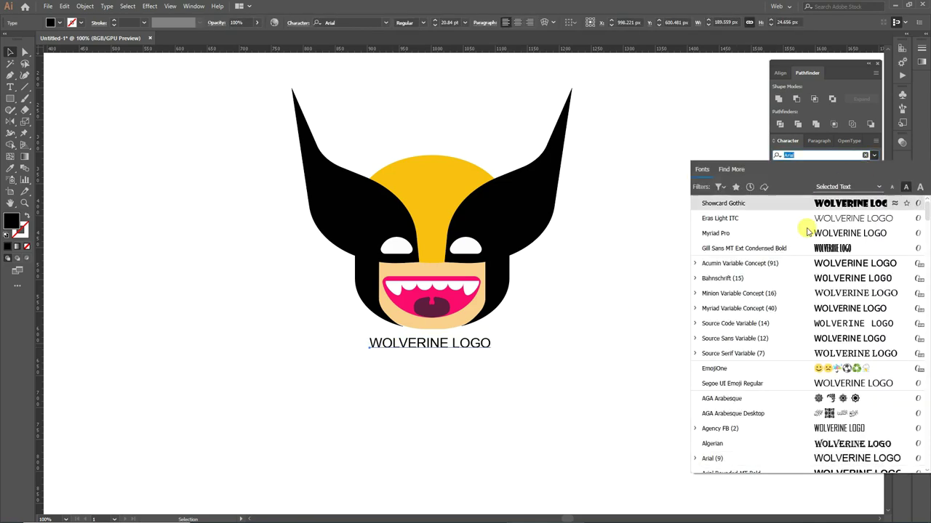
scroll(800, 306, down, 2)
scroll(786, 232, up, 1)
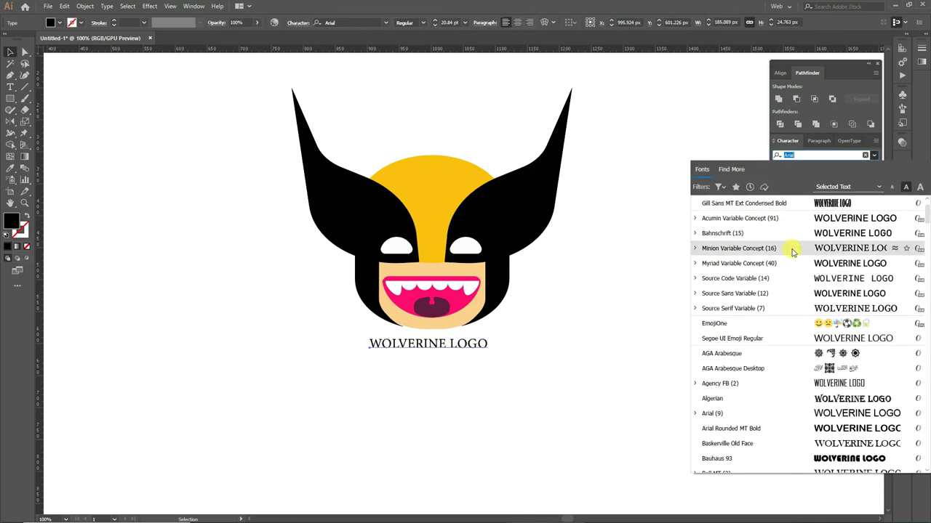
scroll(789, 243, up, 1)
click(803, 205)
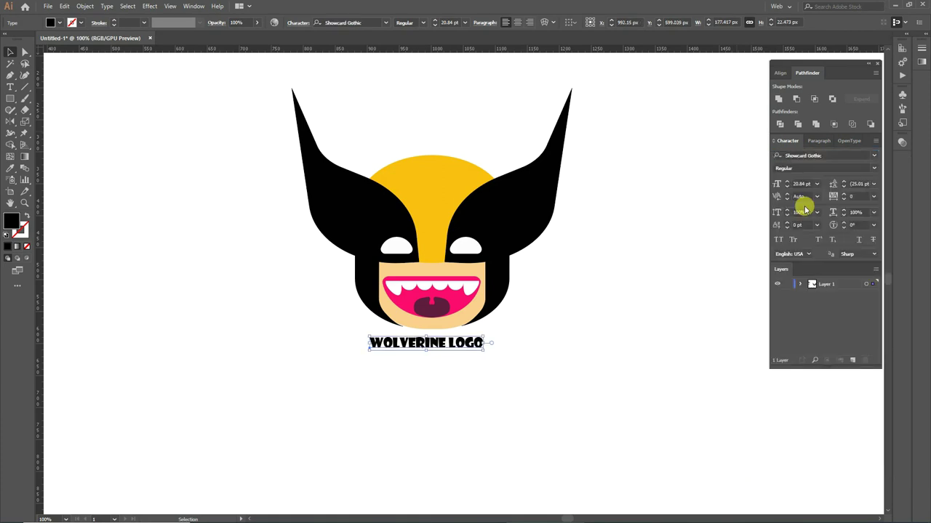
drag(482, 348, 489, 351)
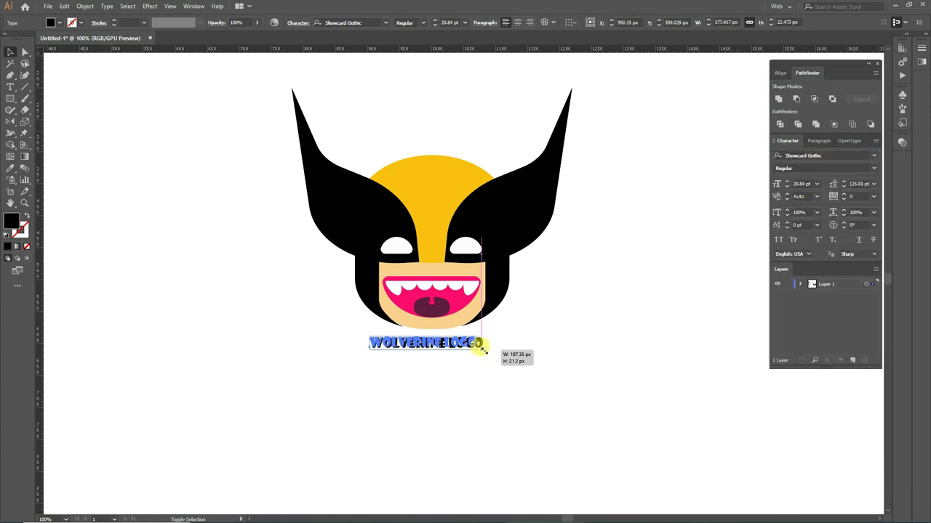
drag(369, 350, 359, 350)
click(239, 312)
click(10, 86)
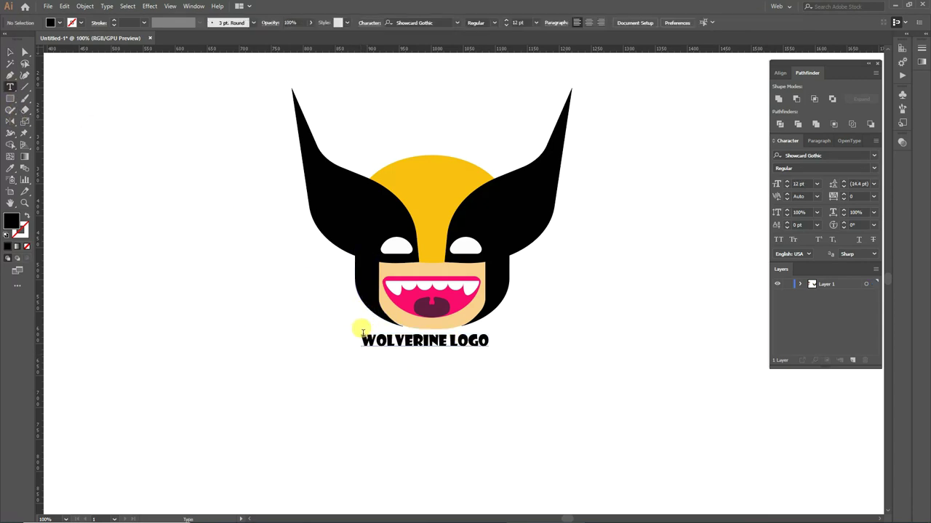
Colour the word WOLVERINE with the mouth's pink using the Eyedropper
drag(361, 340, 446, 341)
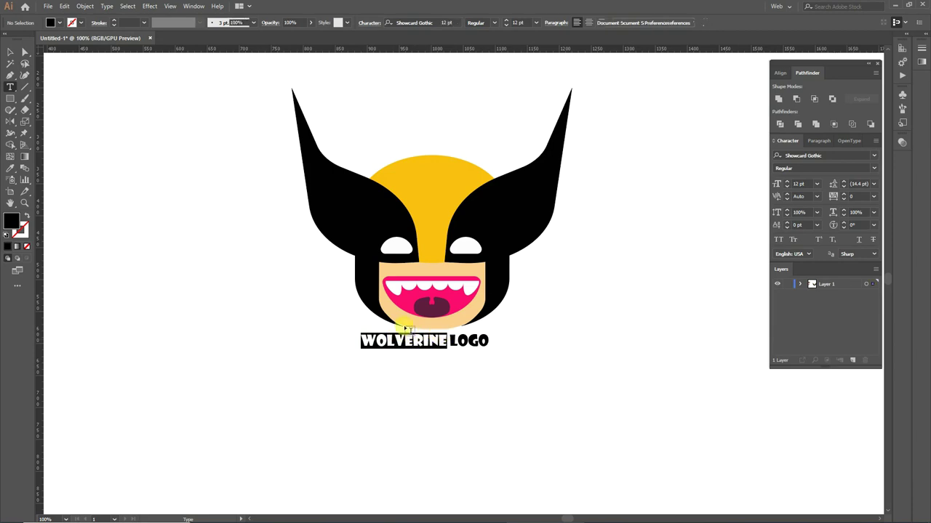
click(10, 168)
click(411, 300)
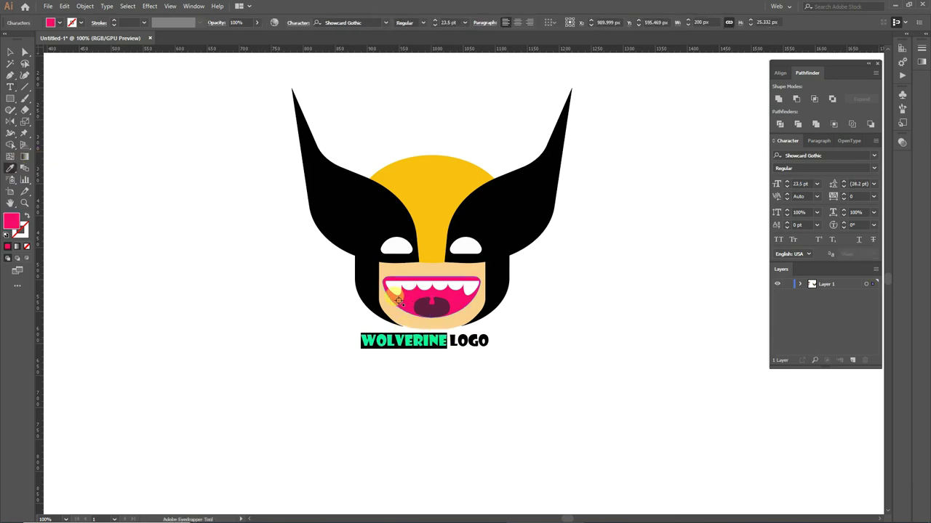
key(t)
Colour LOGO with the tongue's dark maroon, then hide the panels to view the artwork
drag(451, 340, 489, 341)
click(10, 168)
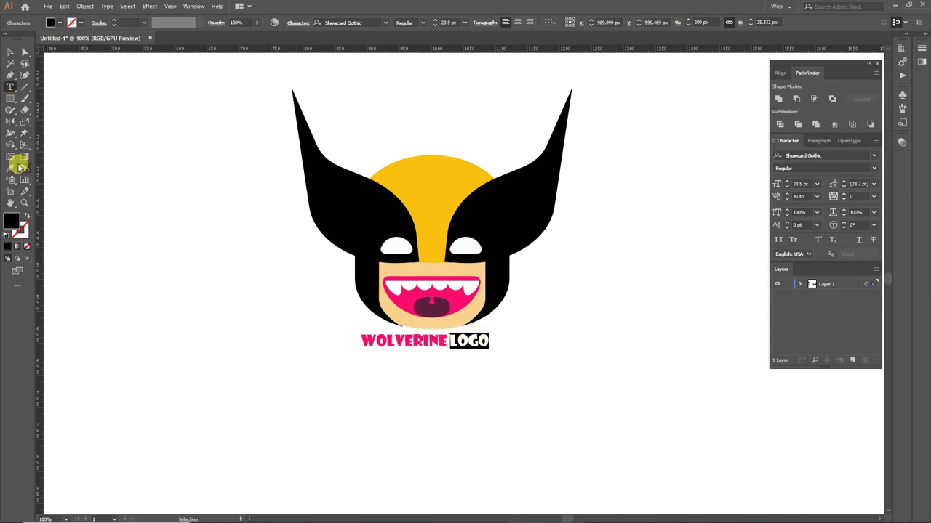
click(418, 309)
key(v)
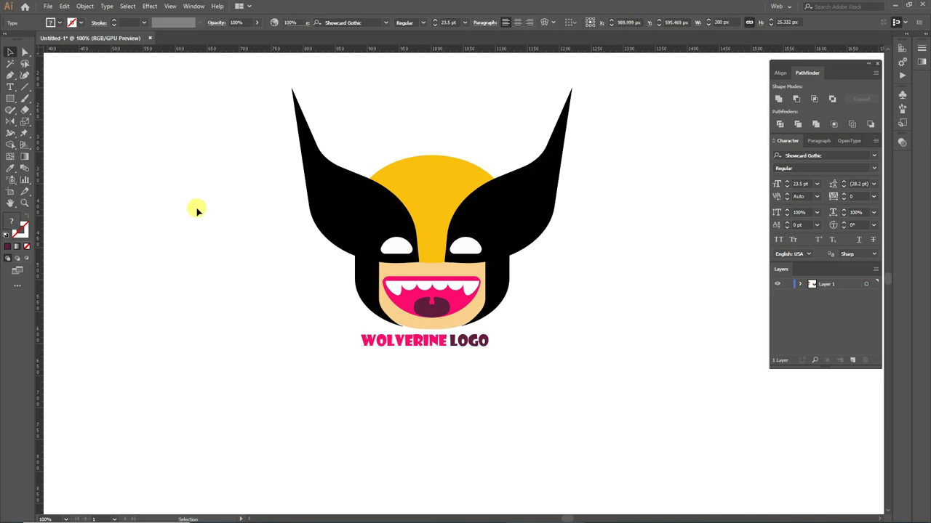
click(196, 210)
key(ctrl+equal)
key(shift+Tab)
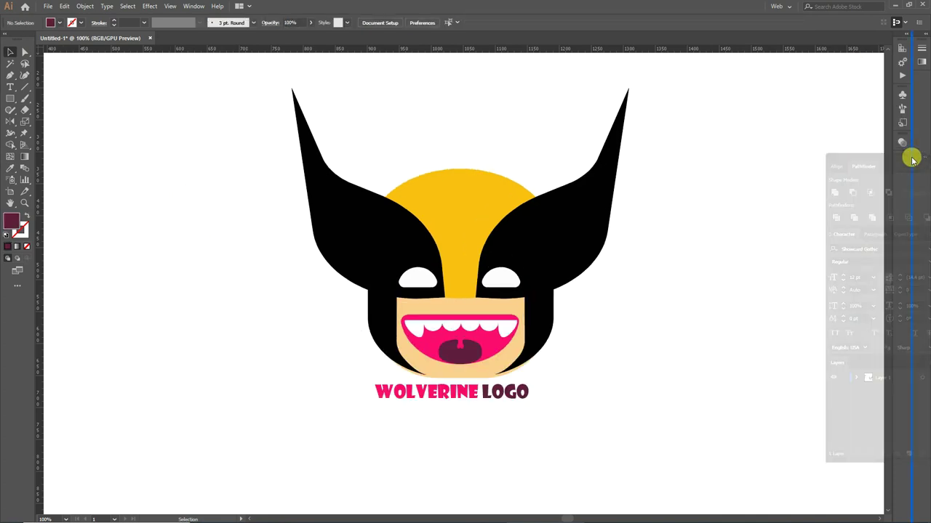